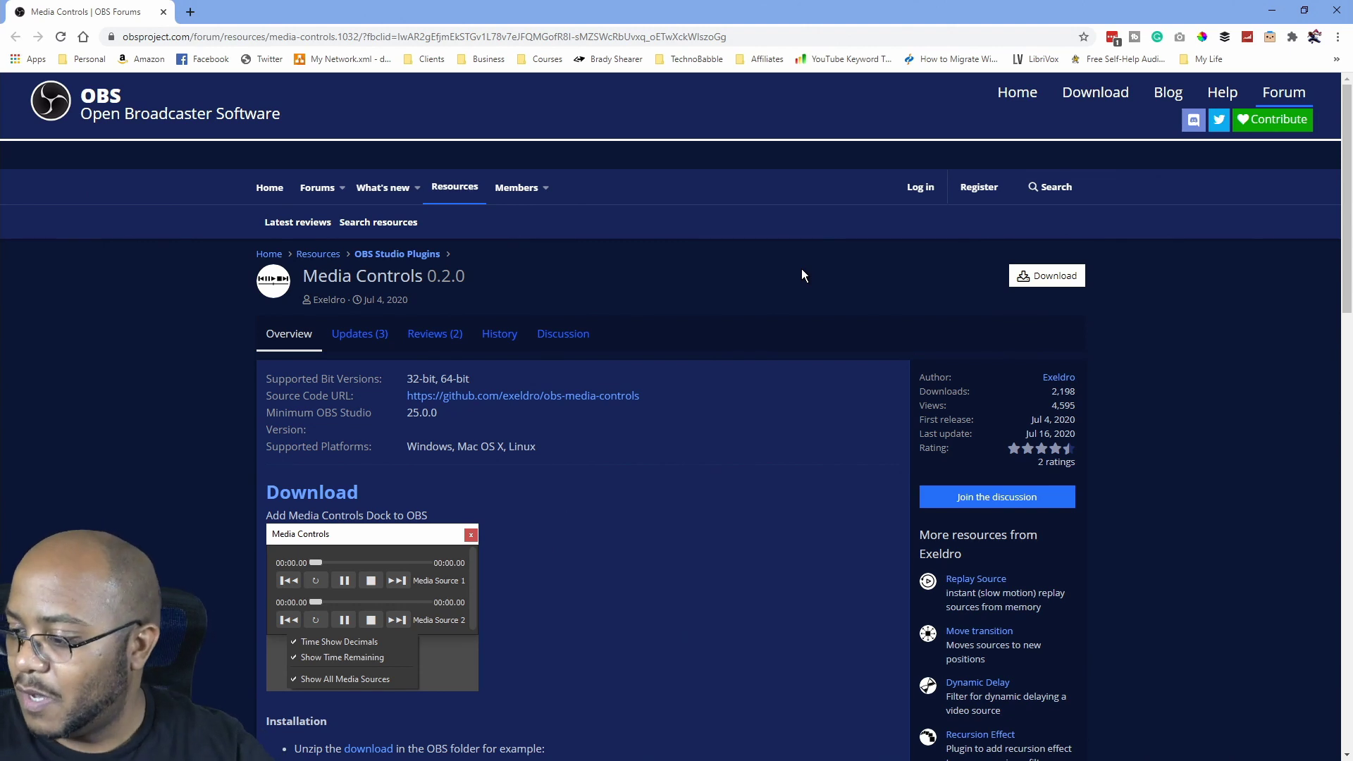
- Scroll down the Media Controls 0.2.0 resource page and back up to the top
{"action": "scroll", "coordinate": [716, 379], "scroll_direction": "down", "scroll_amount": 2}
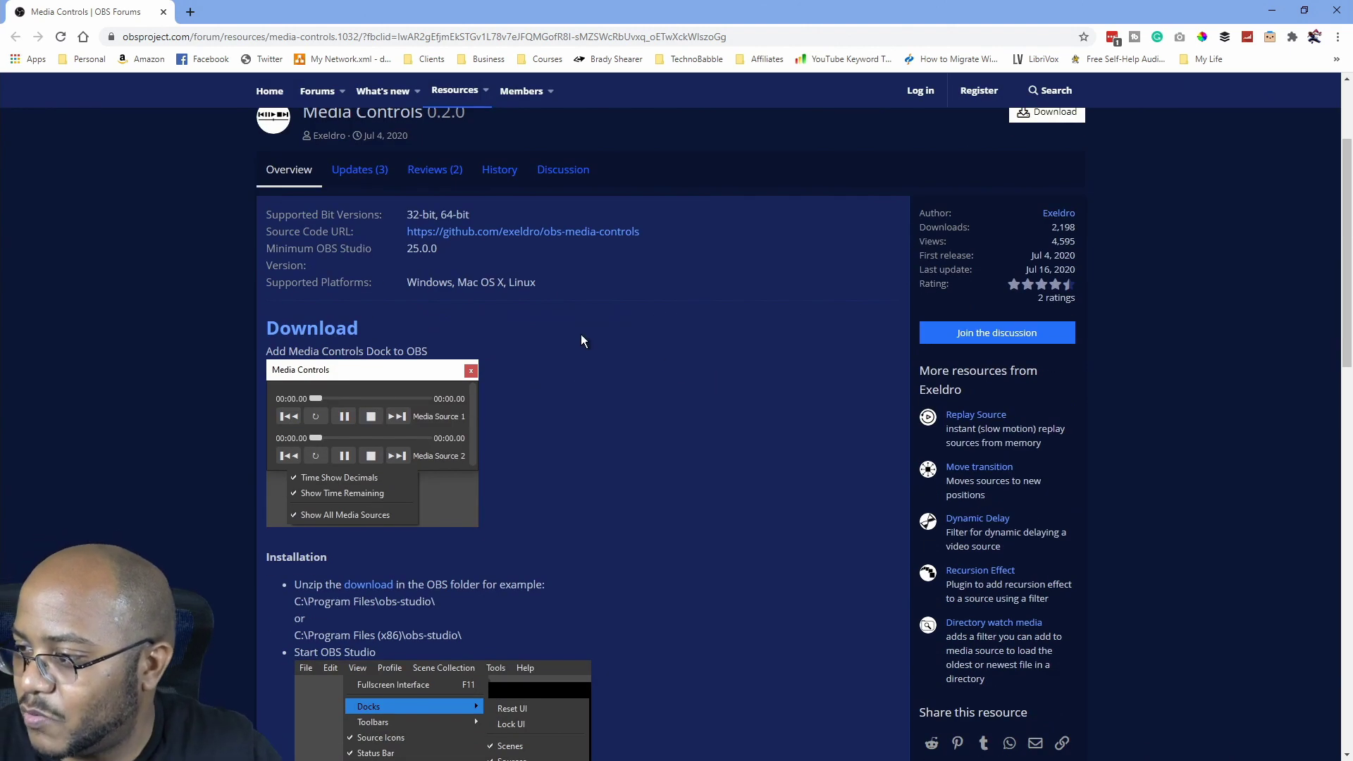
{"action": "scroll", "coordinate": [612, 395], "scroll_direction": "down", "scroll_amount": 4}
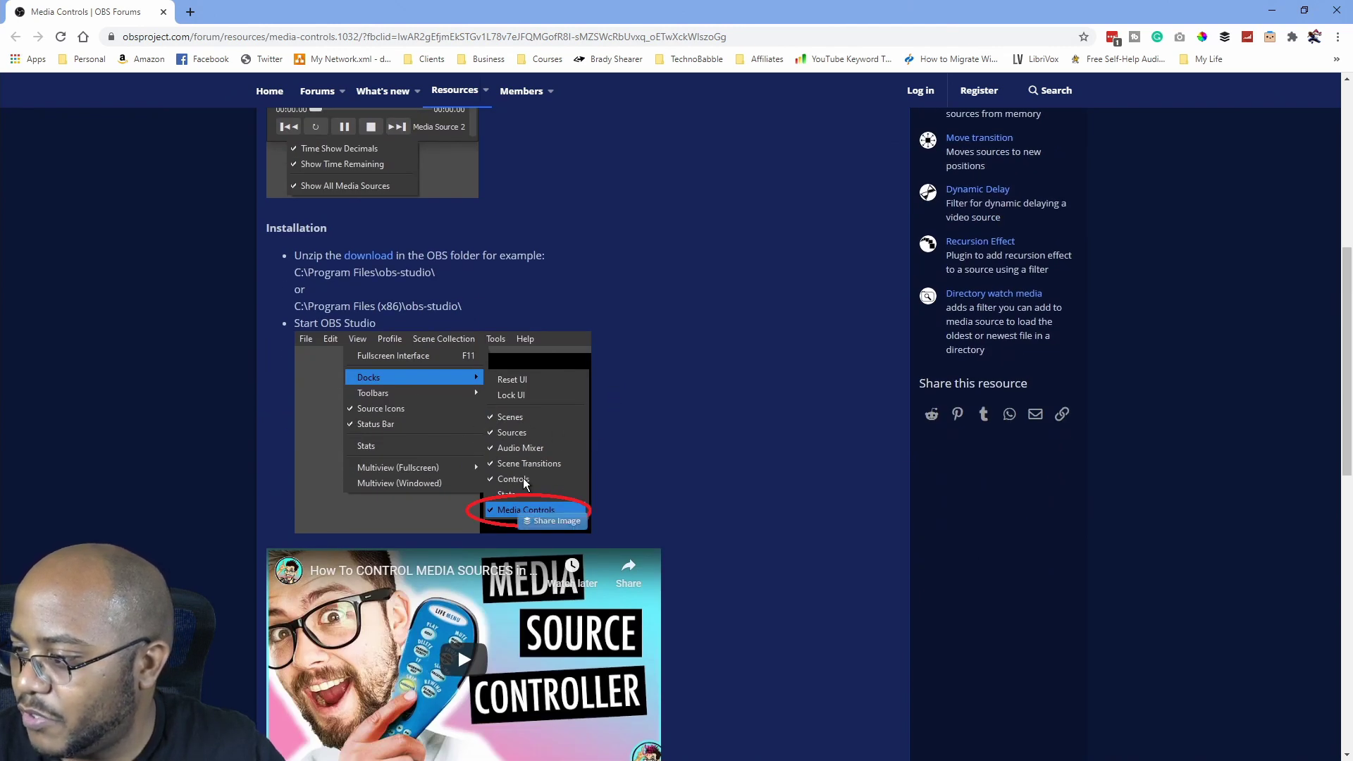
{"action": "scroll", "coordinate": [528, 476], "scroll_direction": "up", "scroll_amount": 4}
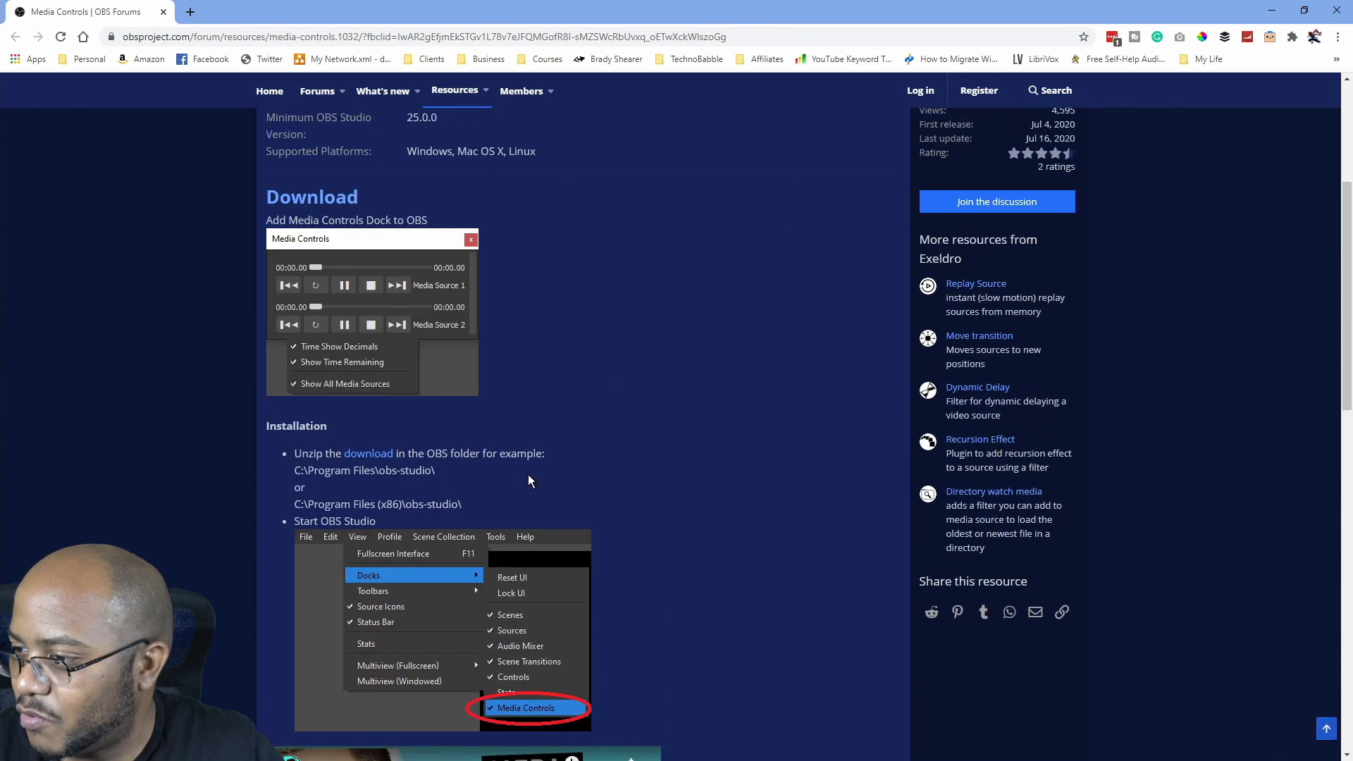
{"action": "scroll", "coordinate": [861, 308], "scroll_direction": "up", "scroll_amount": 2}
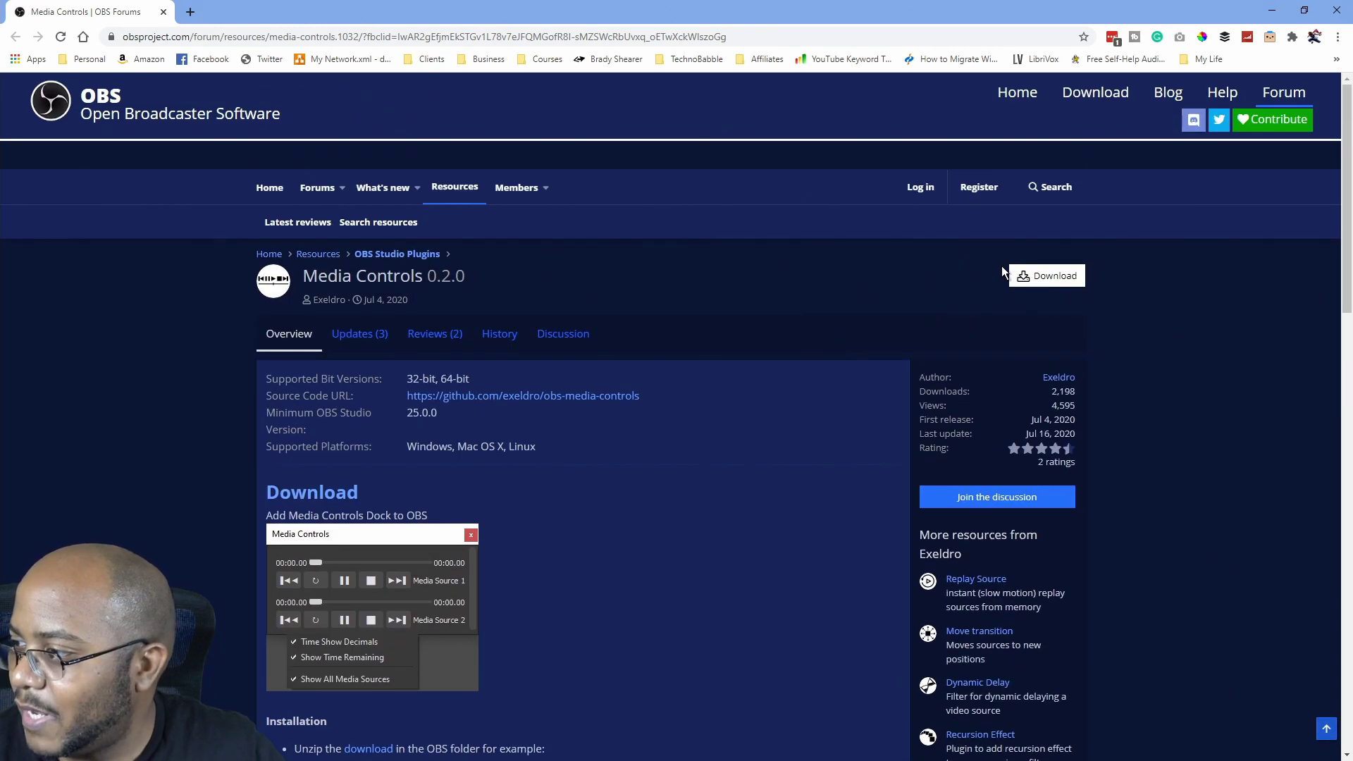
- Bring up the Media Controls 0.2.0 download file choices, then dismiss them
{"action": "left_click", "coordinate": [1069, 281]}
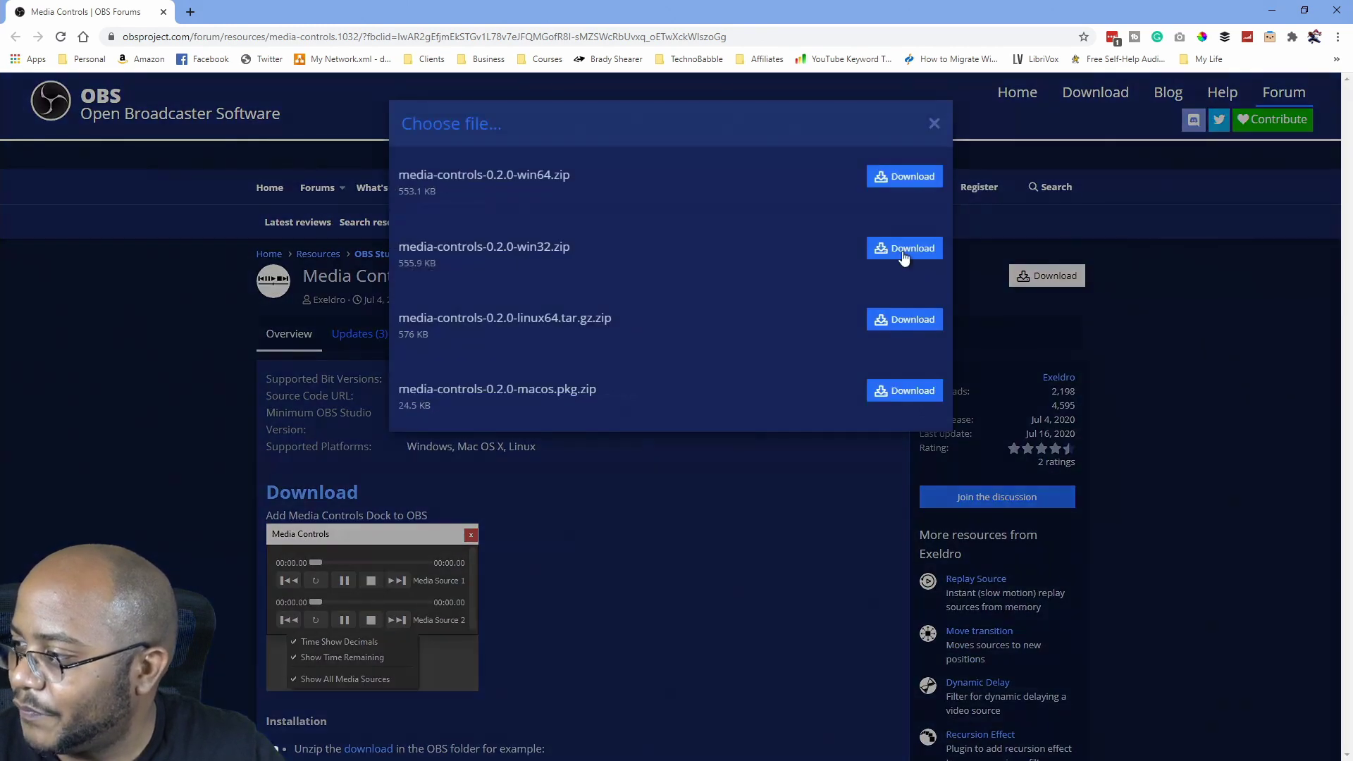
{"action": "left_click", "coordinate": [936, 123]}
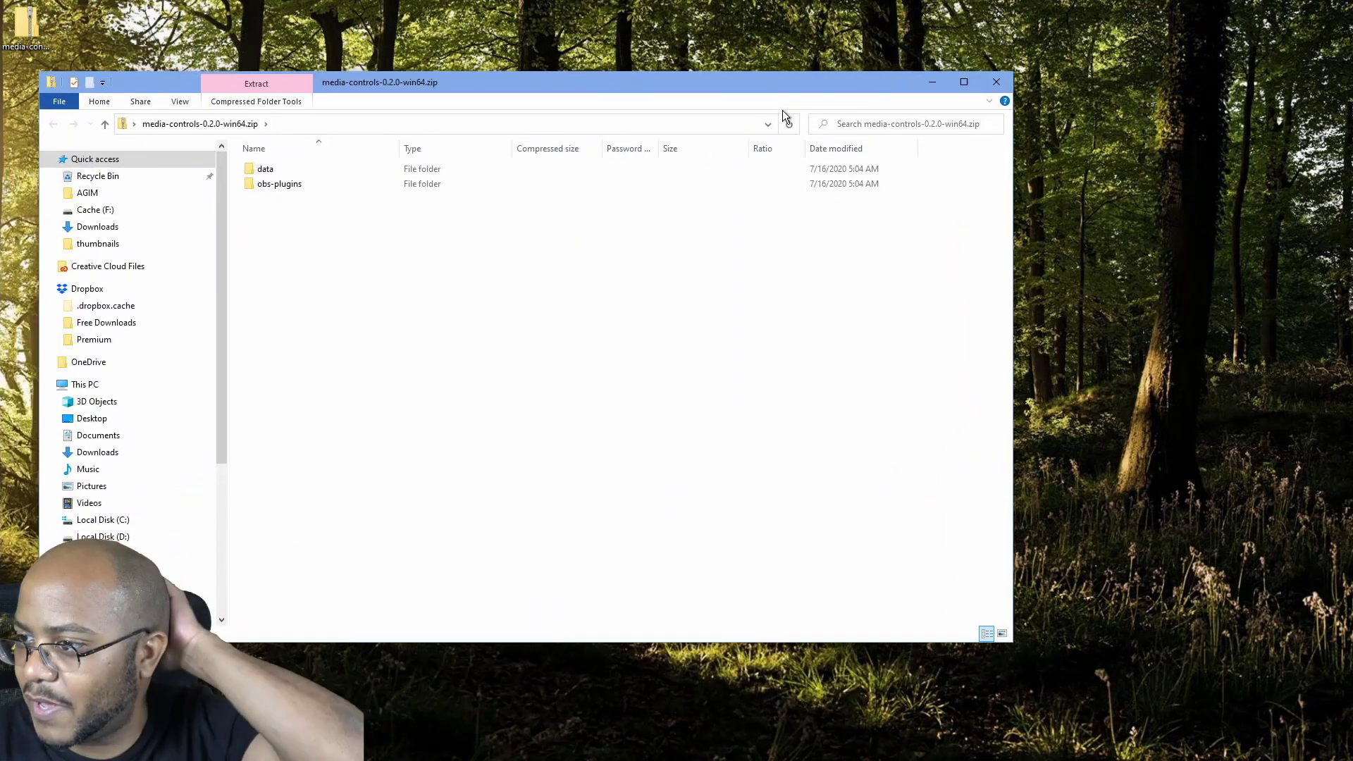
- Browse the zip's data\obs-plugins\media-controls\locale folders, then its obs-plugins\64bit folder
{"action": "double_click", "coordinate": [282, 170]}
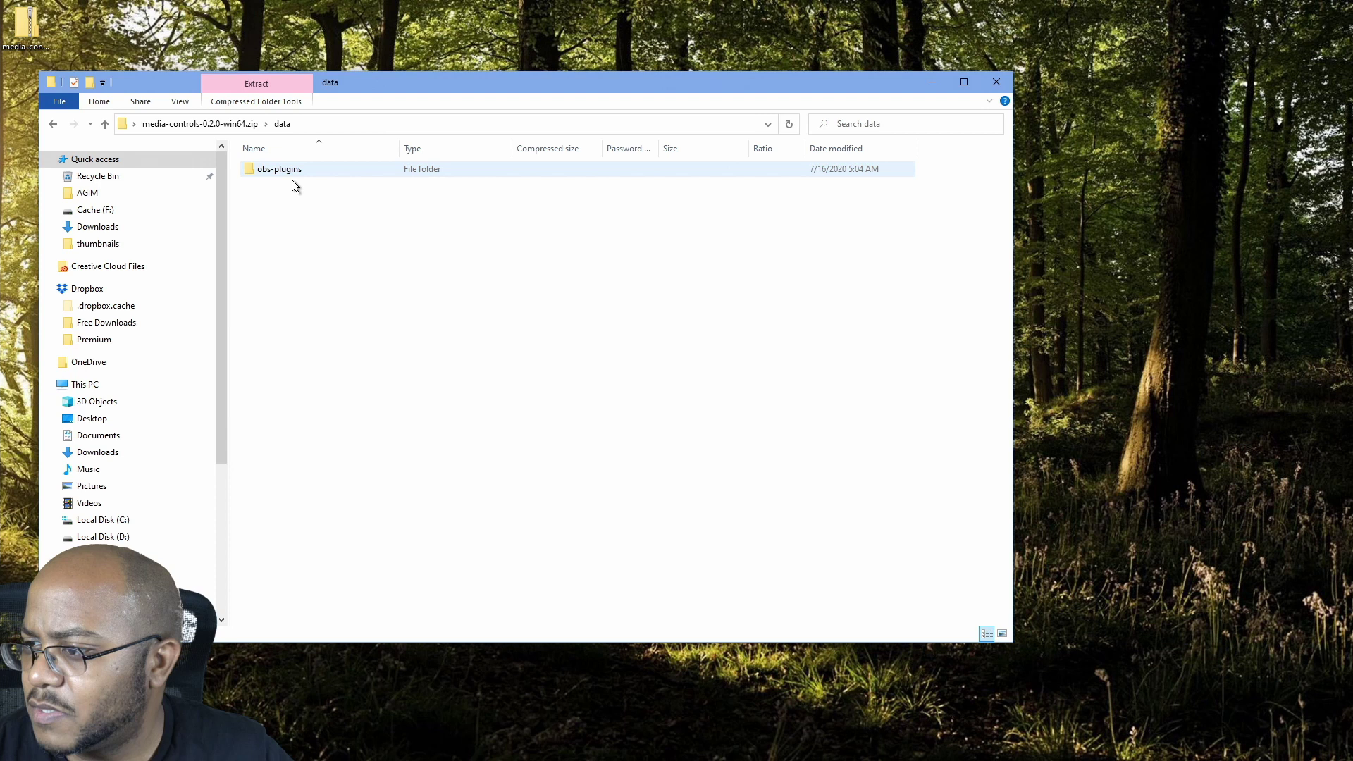
{"action": "double_click", "coordinate": [281, 171]}
{"action": "double_click", "coordinate": [296, 168]}
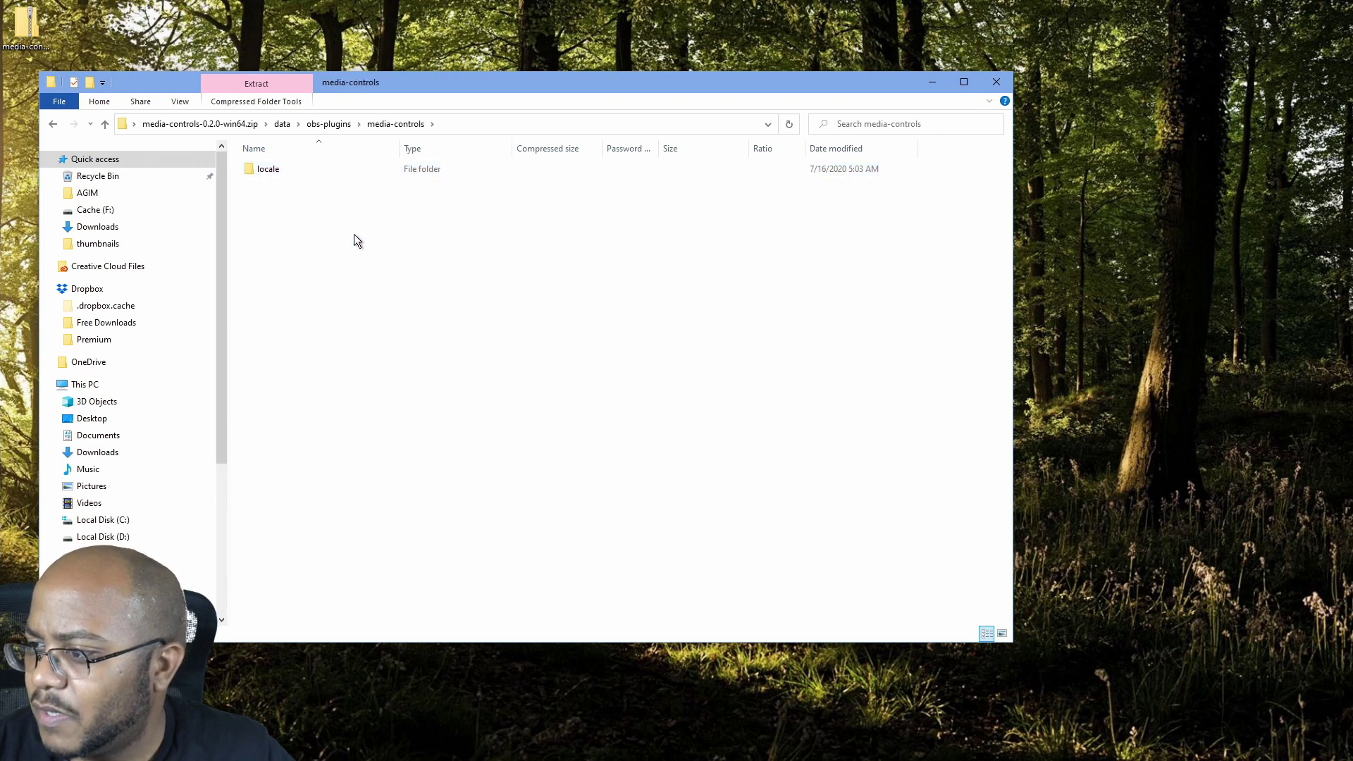
{"action": "double_click", "coordinate": [274, 171]}
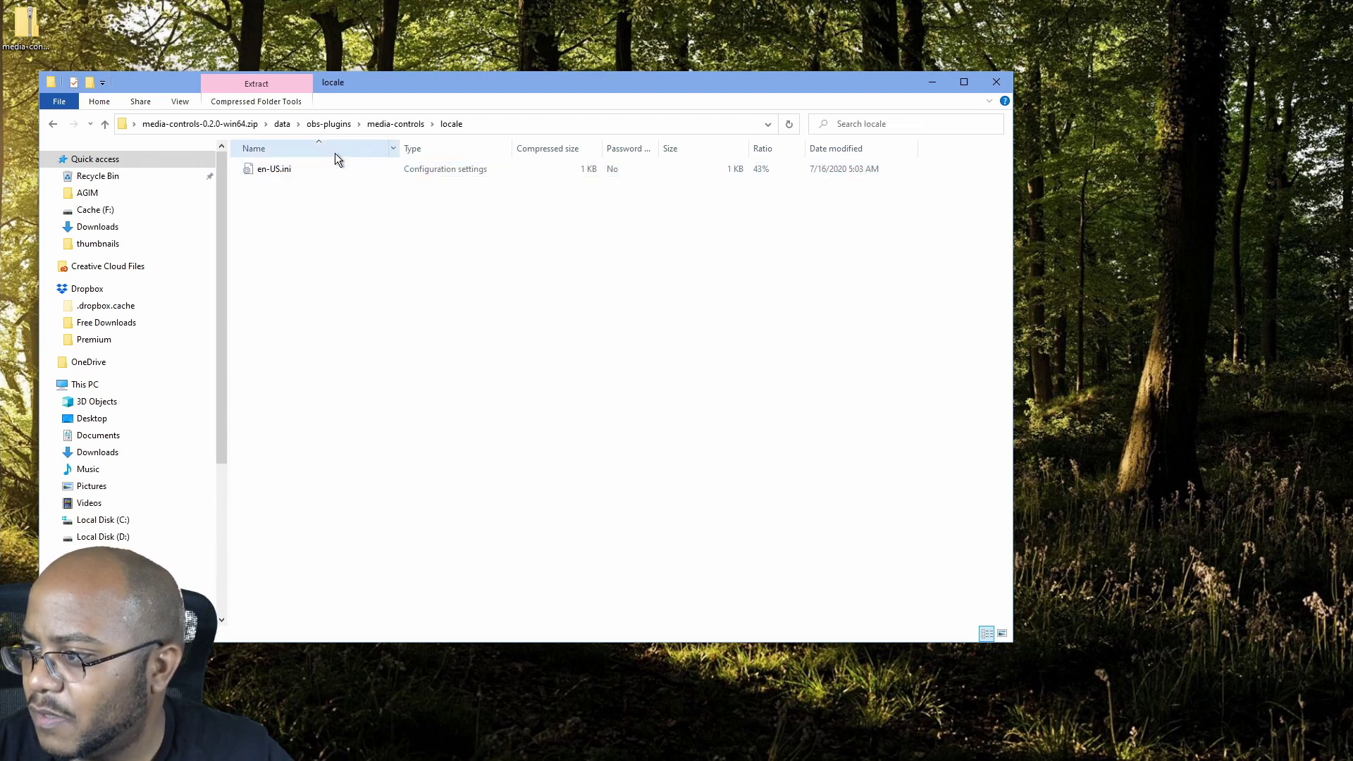
{"action": "left_click", "coordinate": [247, 125]}
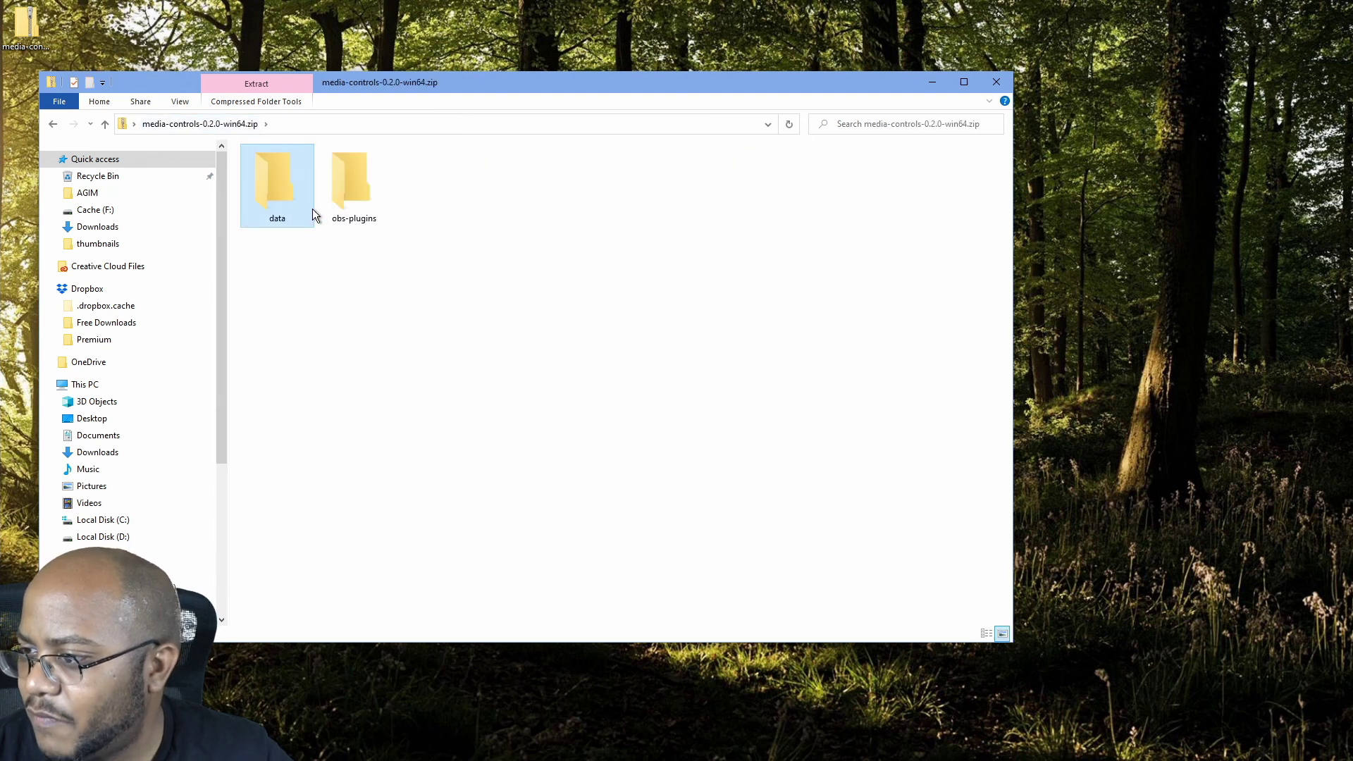
{"action": "double_click", "coordinate": [344, 185]}
{"action": "double_click", "coordinate": [271, 169]}
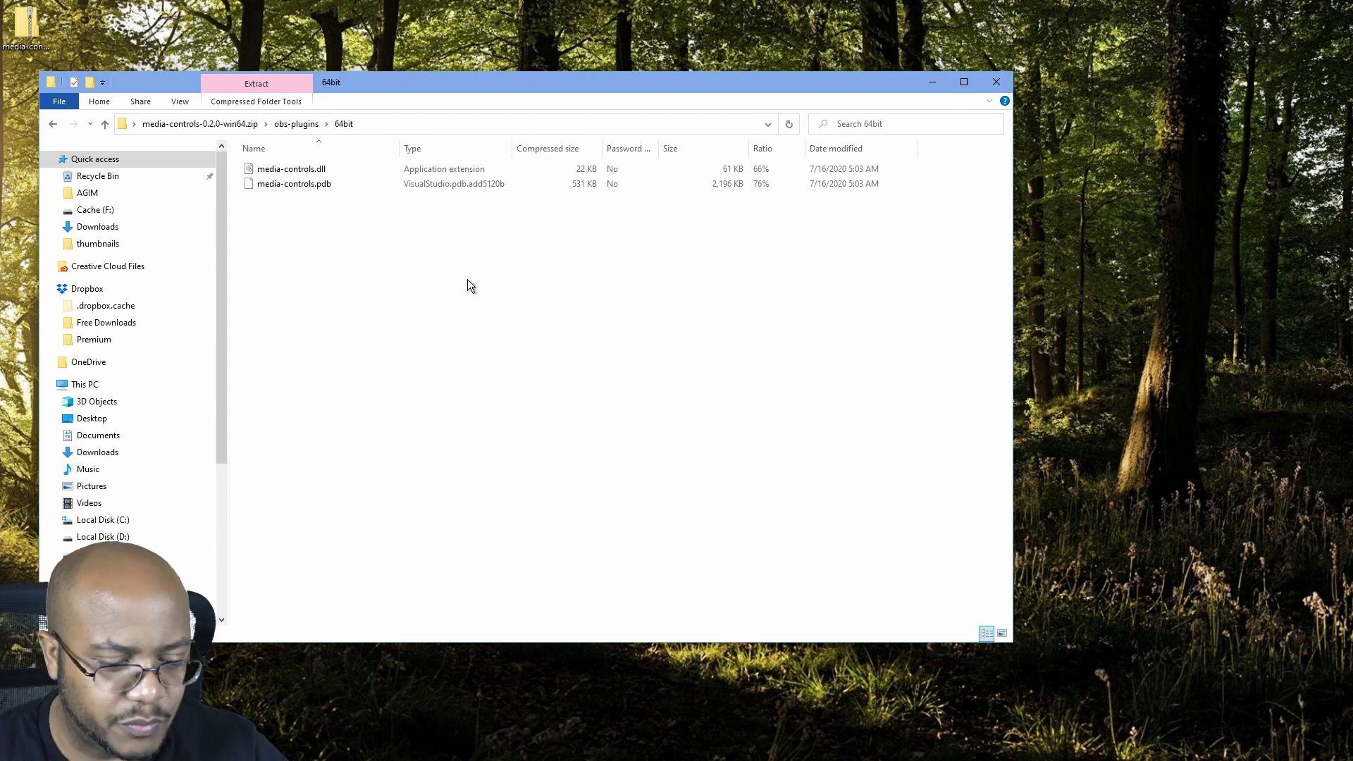
- Open C:\Program Files\obs-studio in a new File Explorer window
{"action": "key", "text": "super+e"}
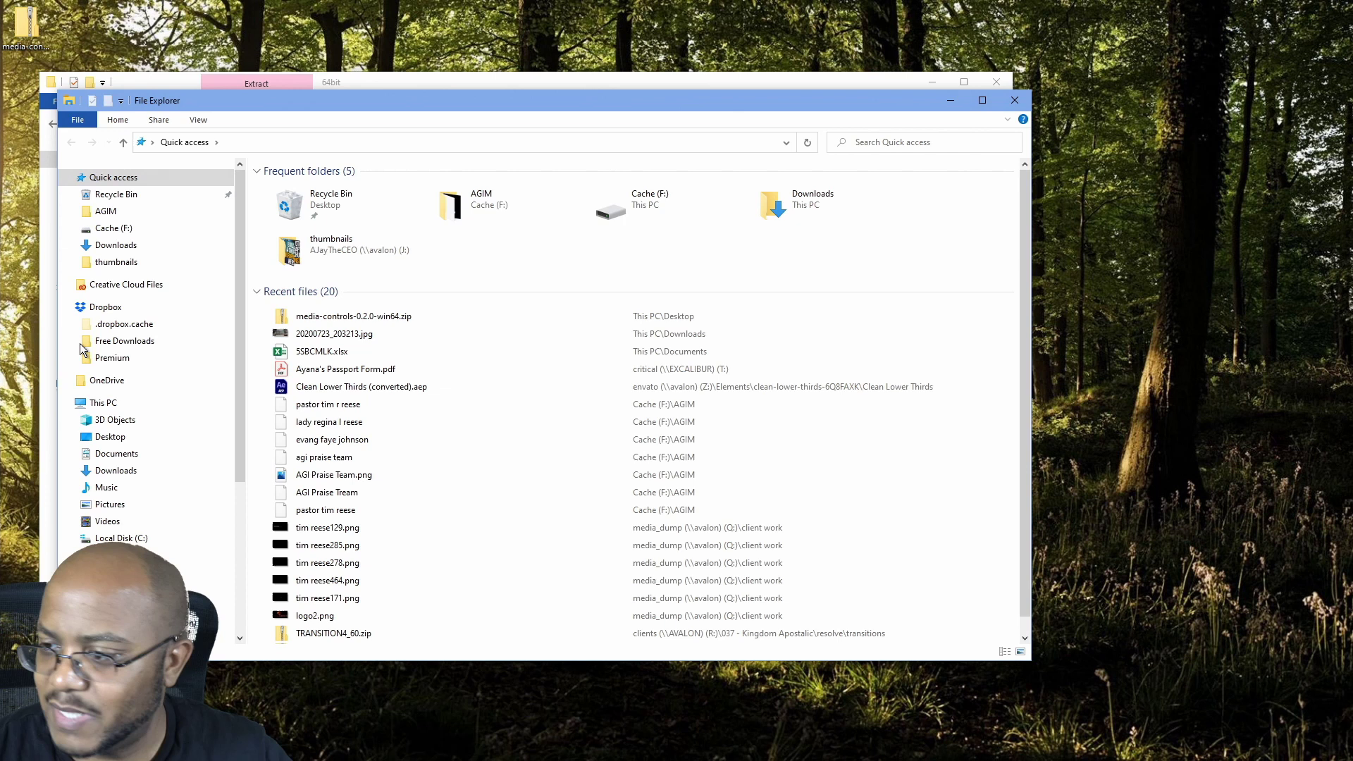
{"action": "left_click", "coordinate": [131, 539]}
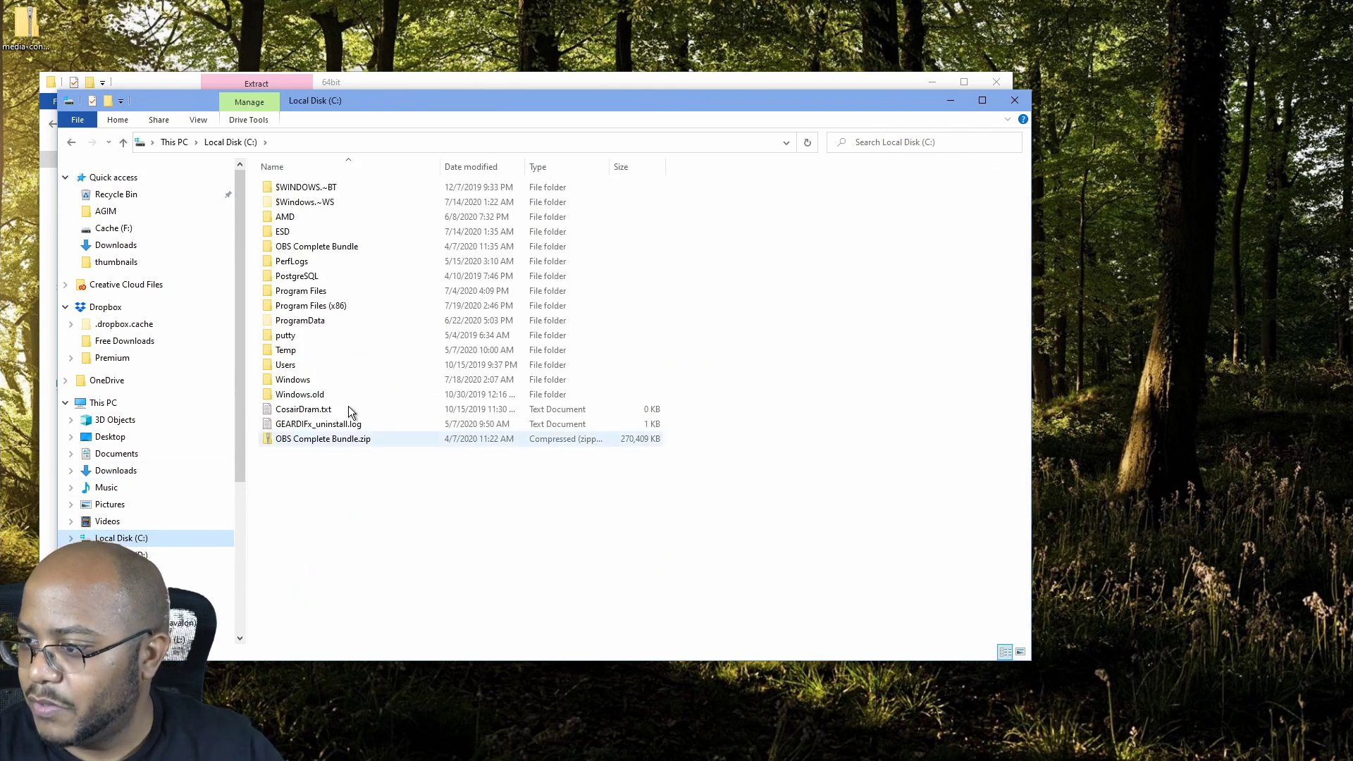
{"action": "double_click", "coordinate": [321, 291]}
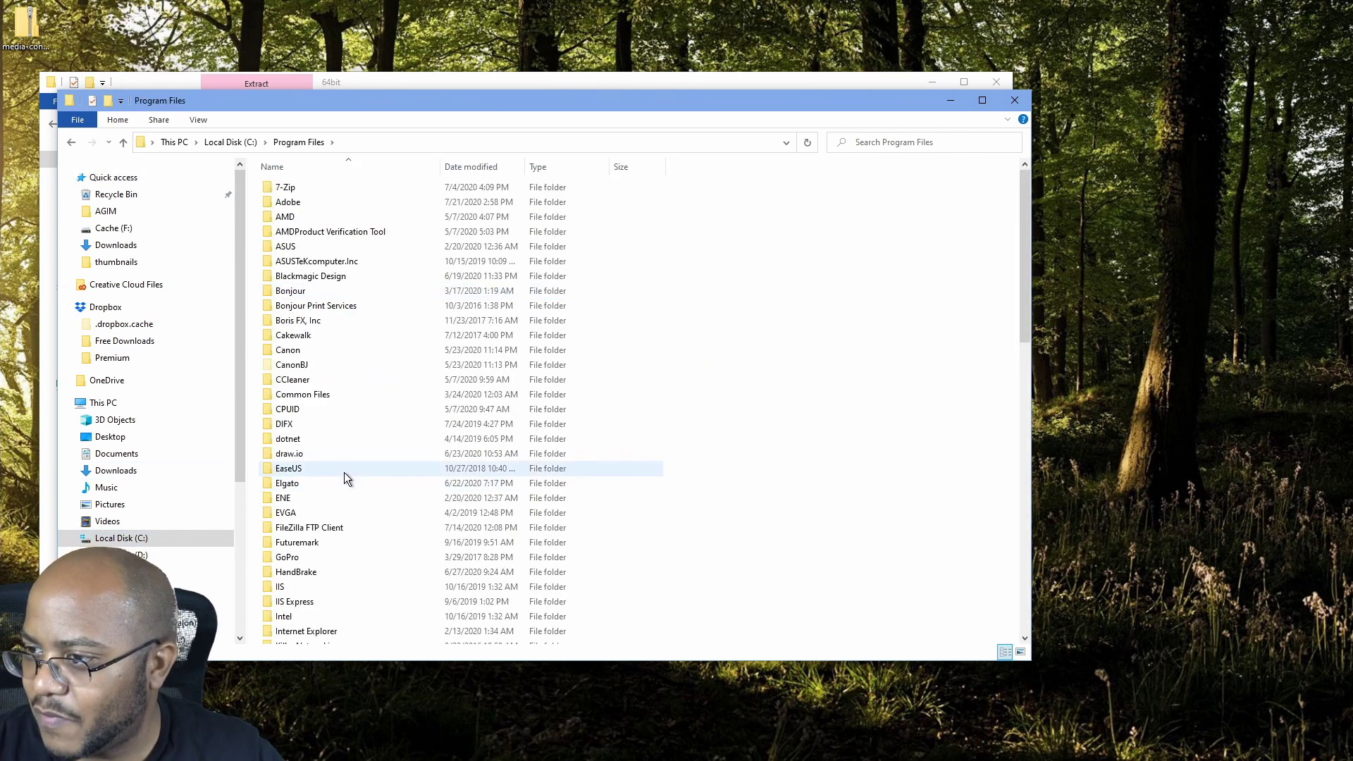
{"action": "scroll", "coordinate": [344, 472], "scroll_direction": "down", "scroll_amount": 3}
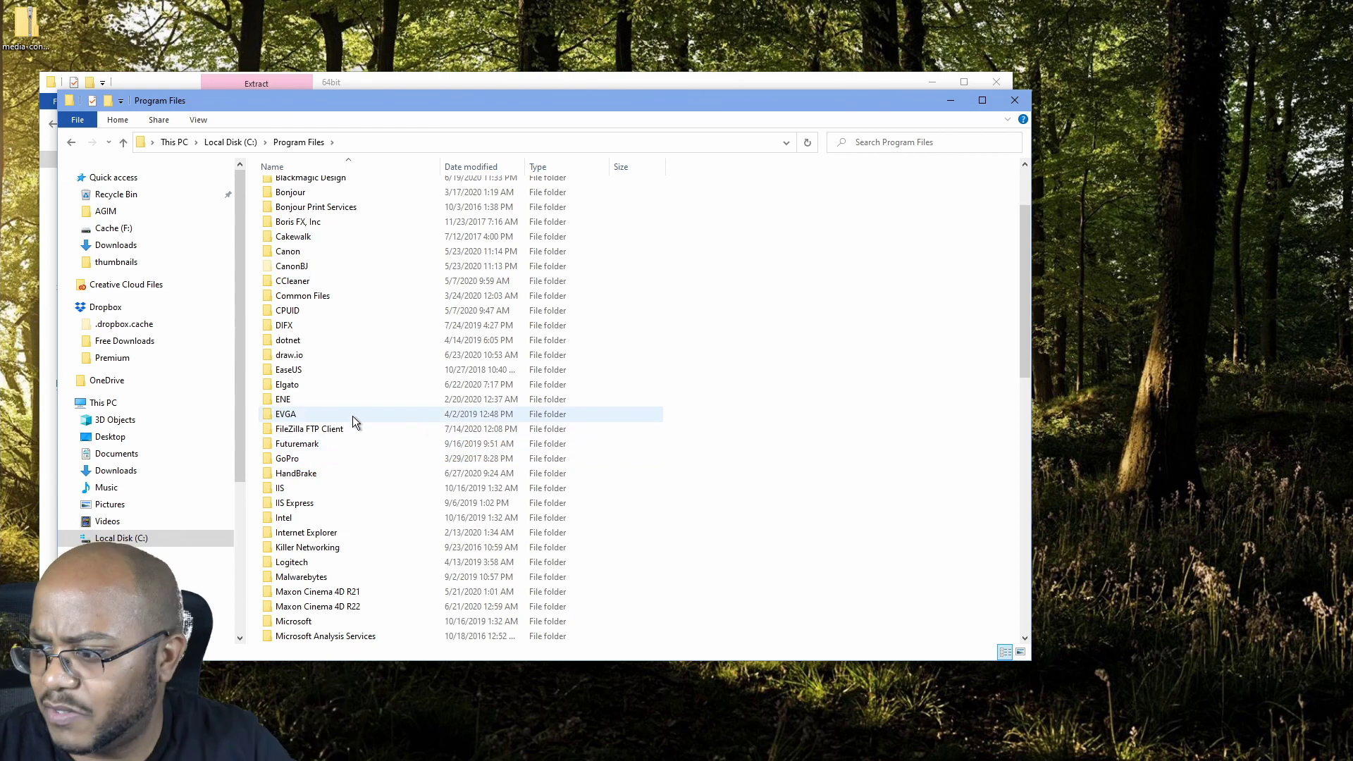
{"action": "scroll", "coordinate": [348, 423], "scroll_direction": "down", "scroll_amount": 7}
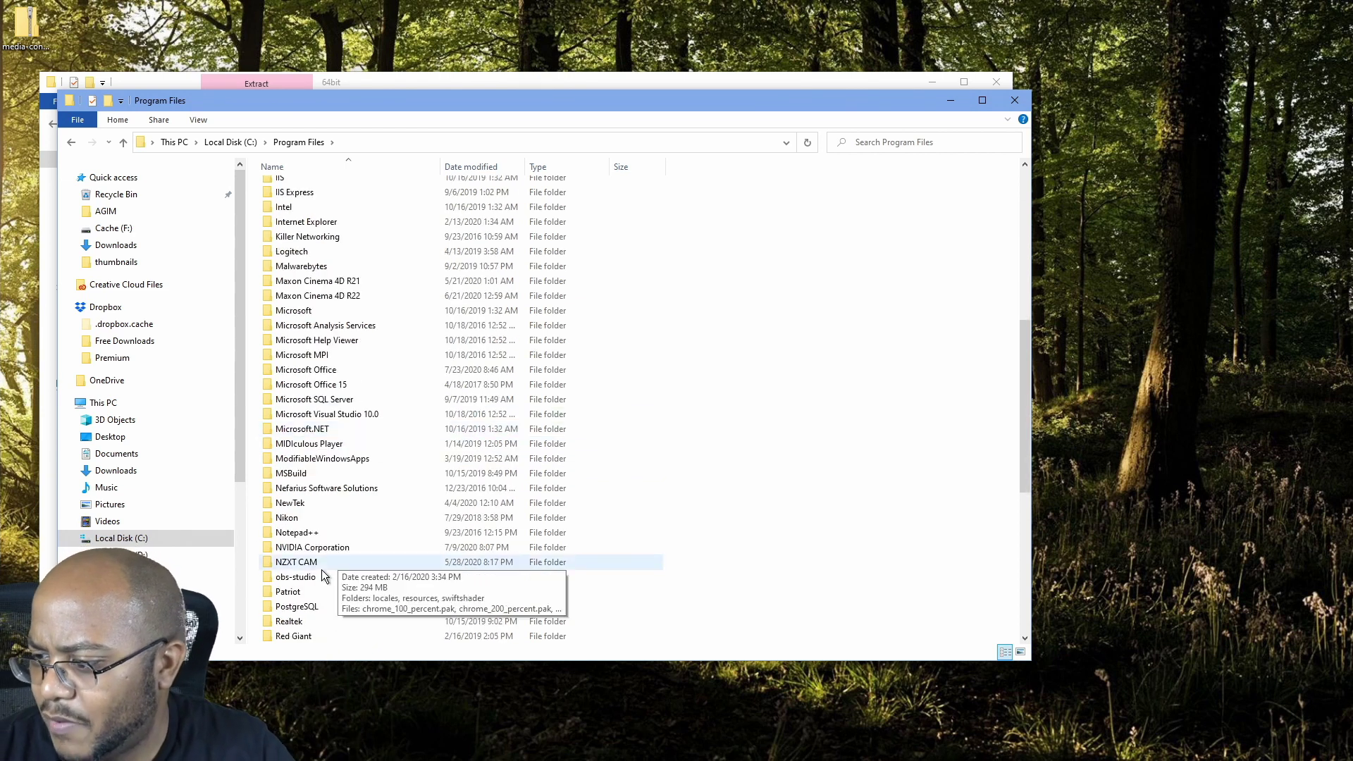
{"action": "double_click", "coordinate": [308, 579]}
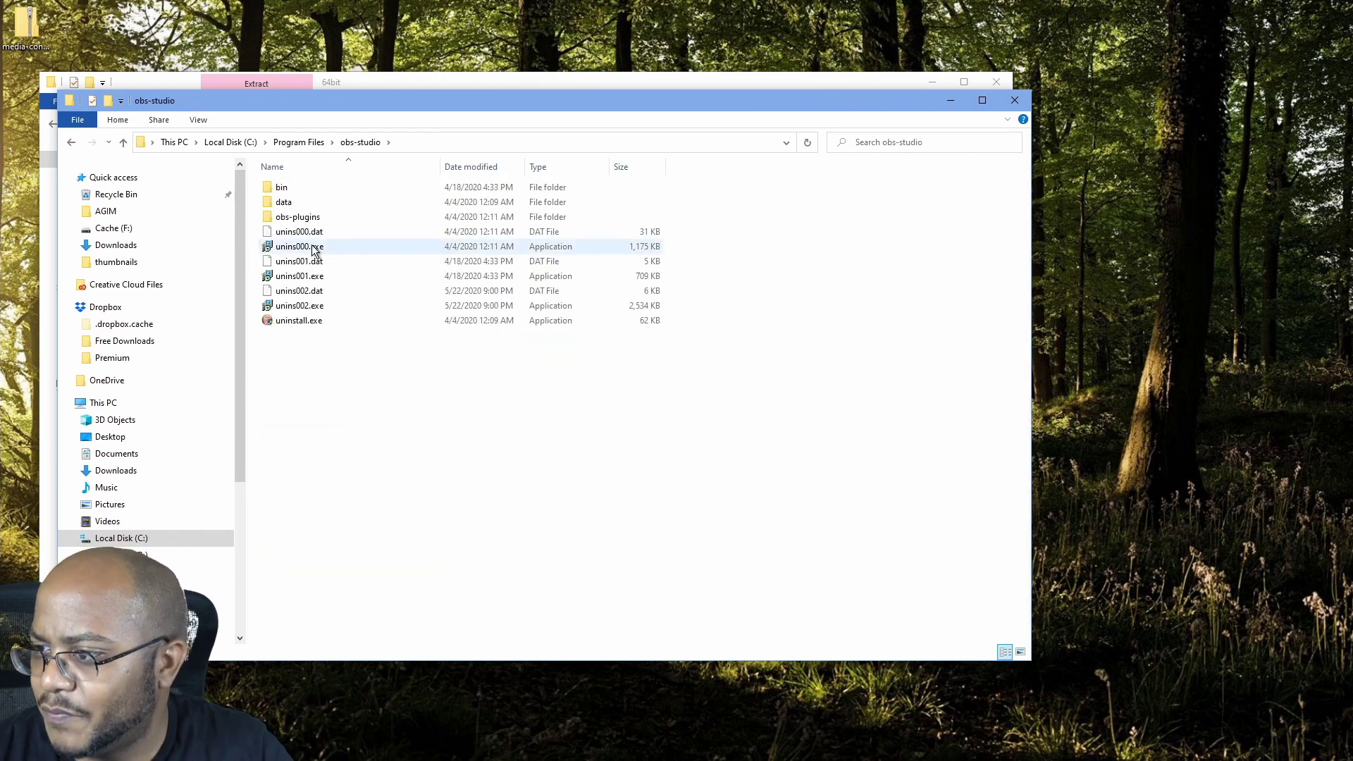
- Extract the plugin zip onto the desktop as media-controls-0.2.0-win64
{"action": "left_click_drag", "start_coordinate": [362, 102], "coordinate": [639, 270]}
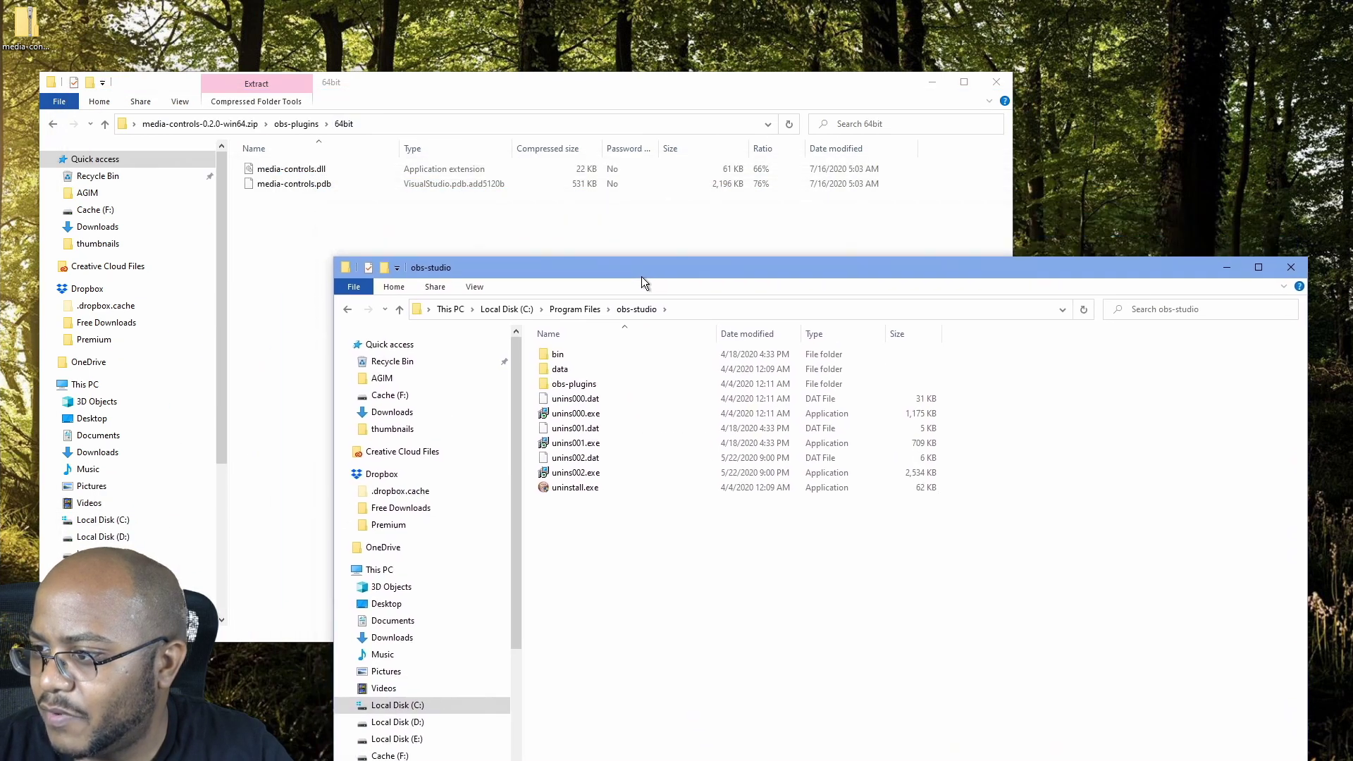
{"action": "right_click", "coordinate": [28, 25]}
{"action": "left_click", "coordinate": [105, 81]}
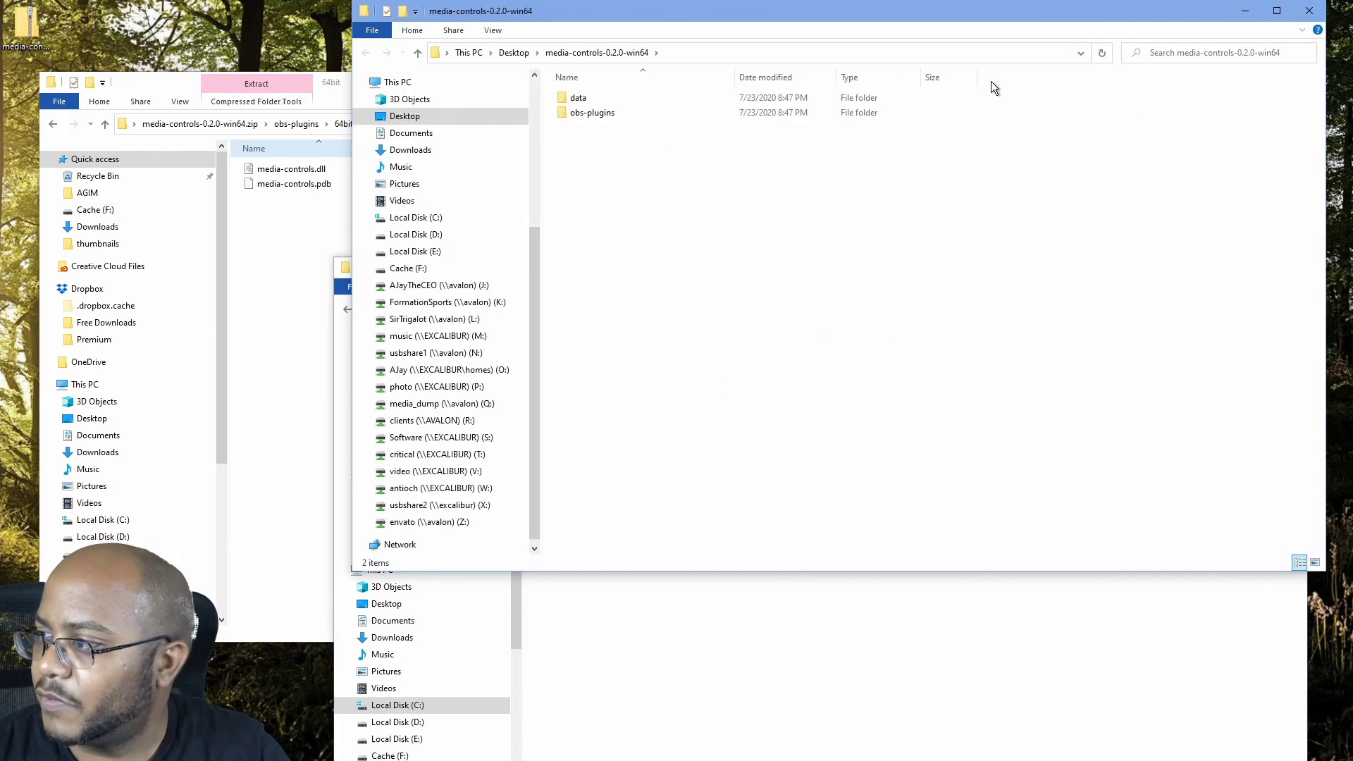
- Close the zip window and open data\obs-plugins in both the extracted and obs-studio folders
{"action": "left_click", "coordinate": [183, 81]}
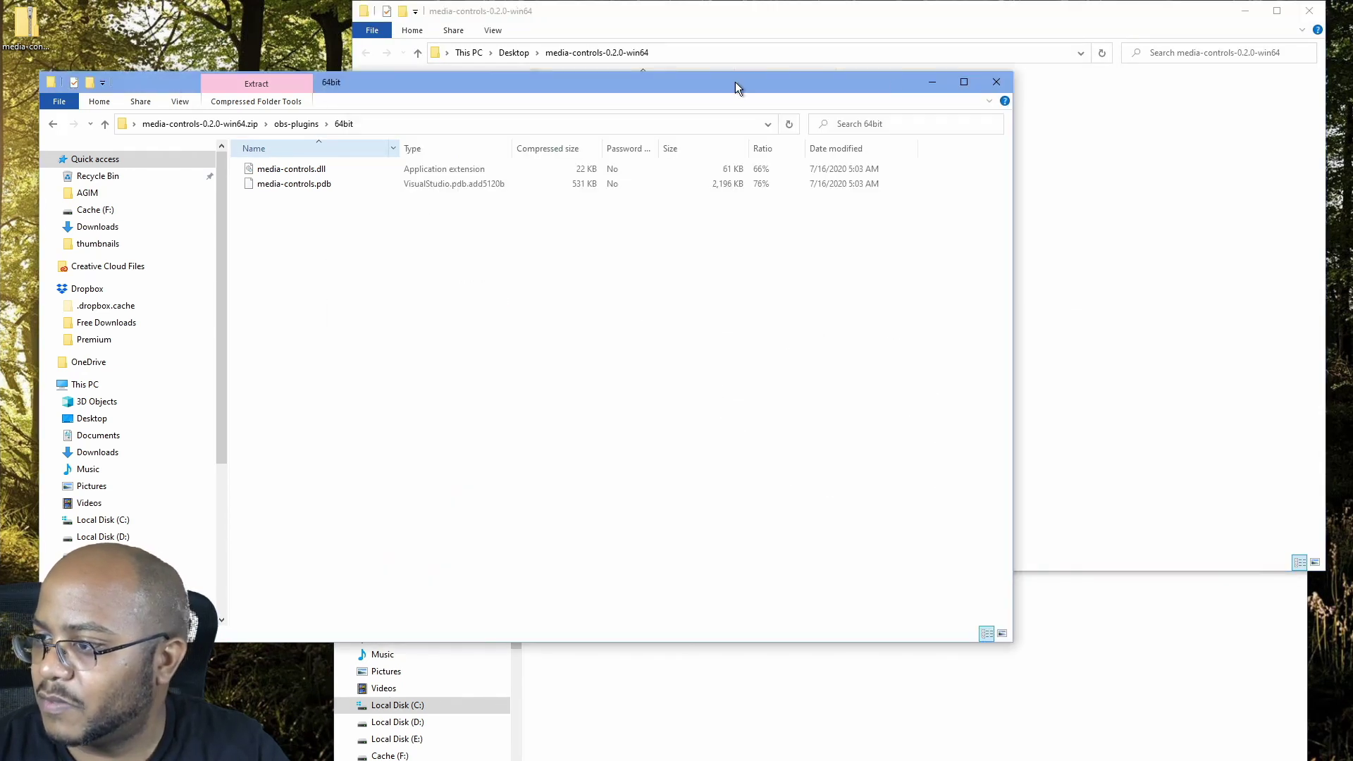
{"action": "left_click", "coordinate": [996, 82]}
{"action": "left_click_drag", "start_coordinate": [772, 38], "coordinate": [485, 60]}
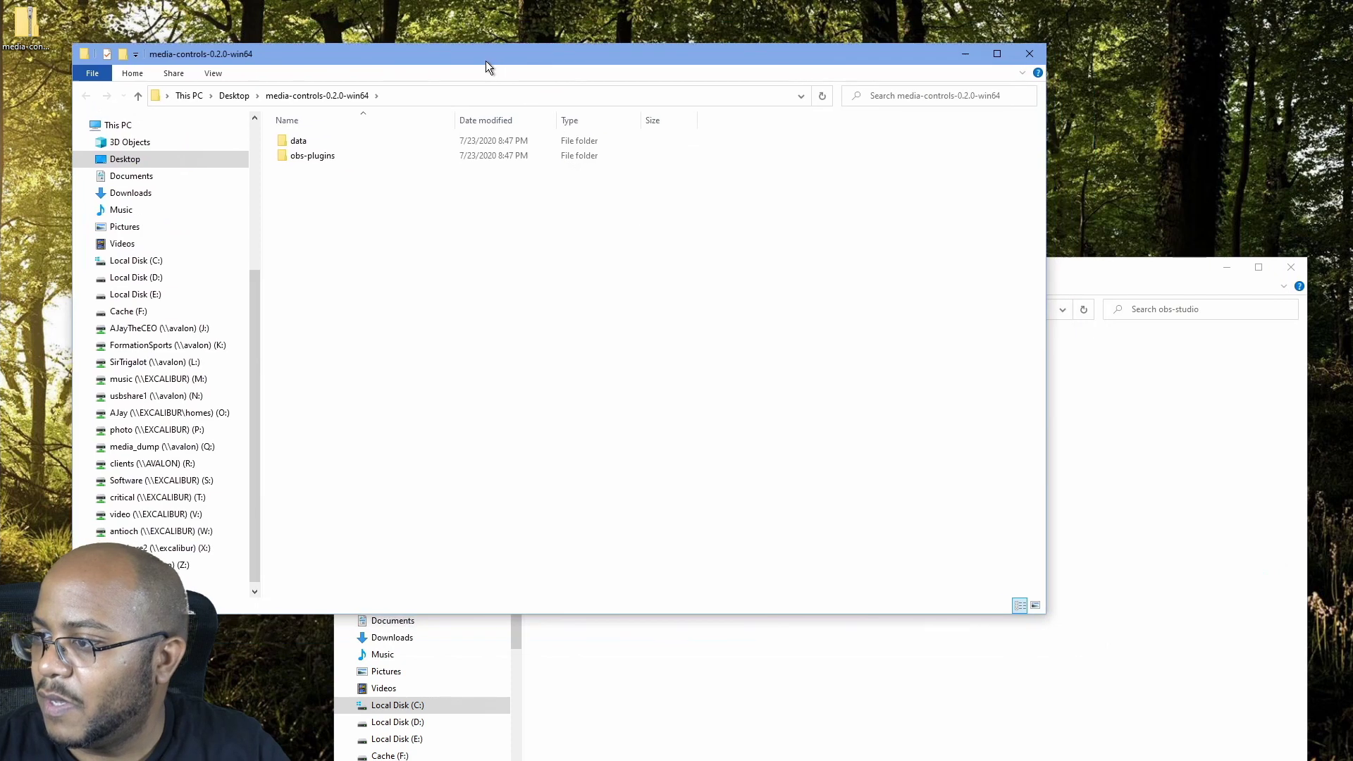
{"action": "left_click", "coordinate": [866, 639]}
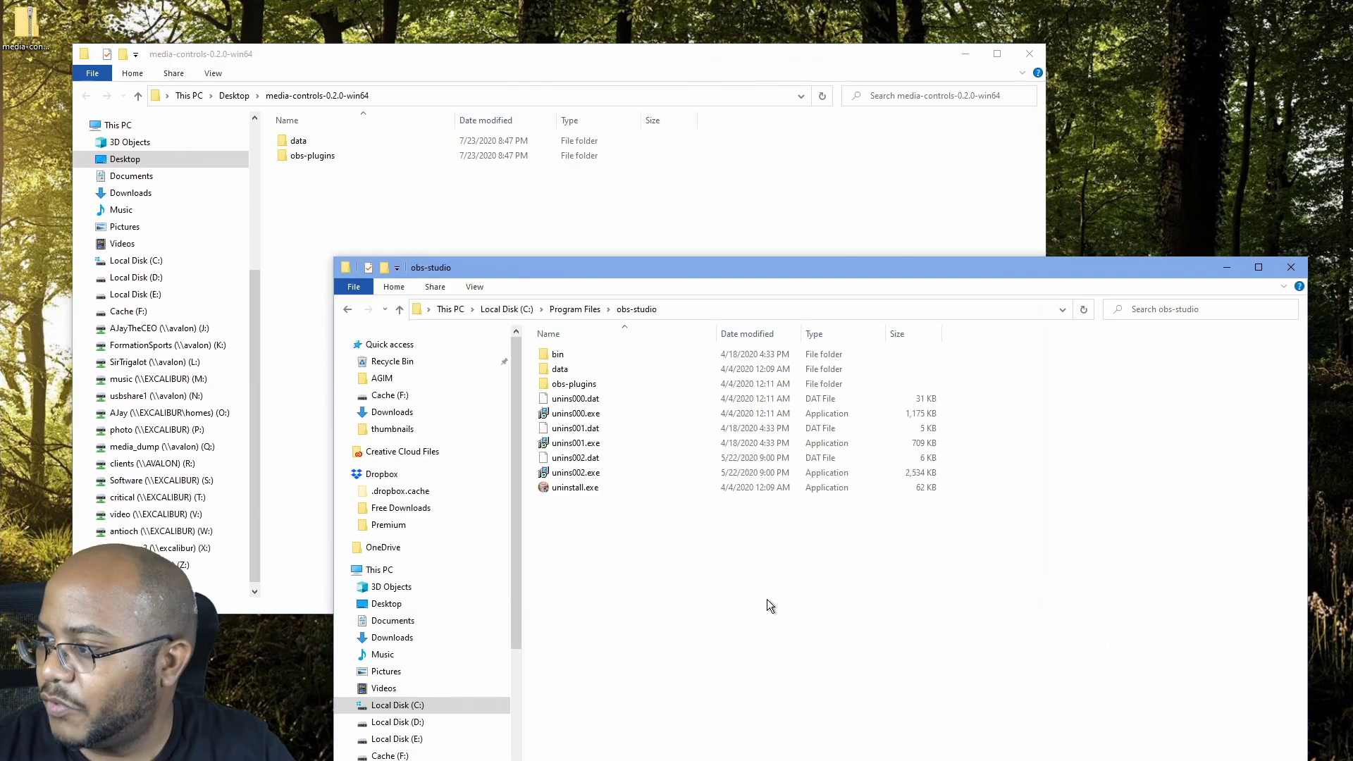
{"action": "double_click", "coordinate": [571, 368]}
{"action": "double_click", "coordinate": [305, 141]}
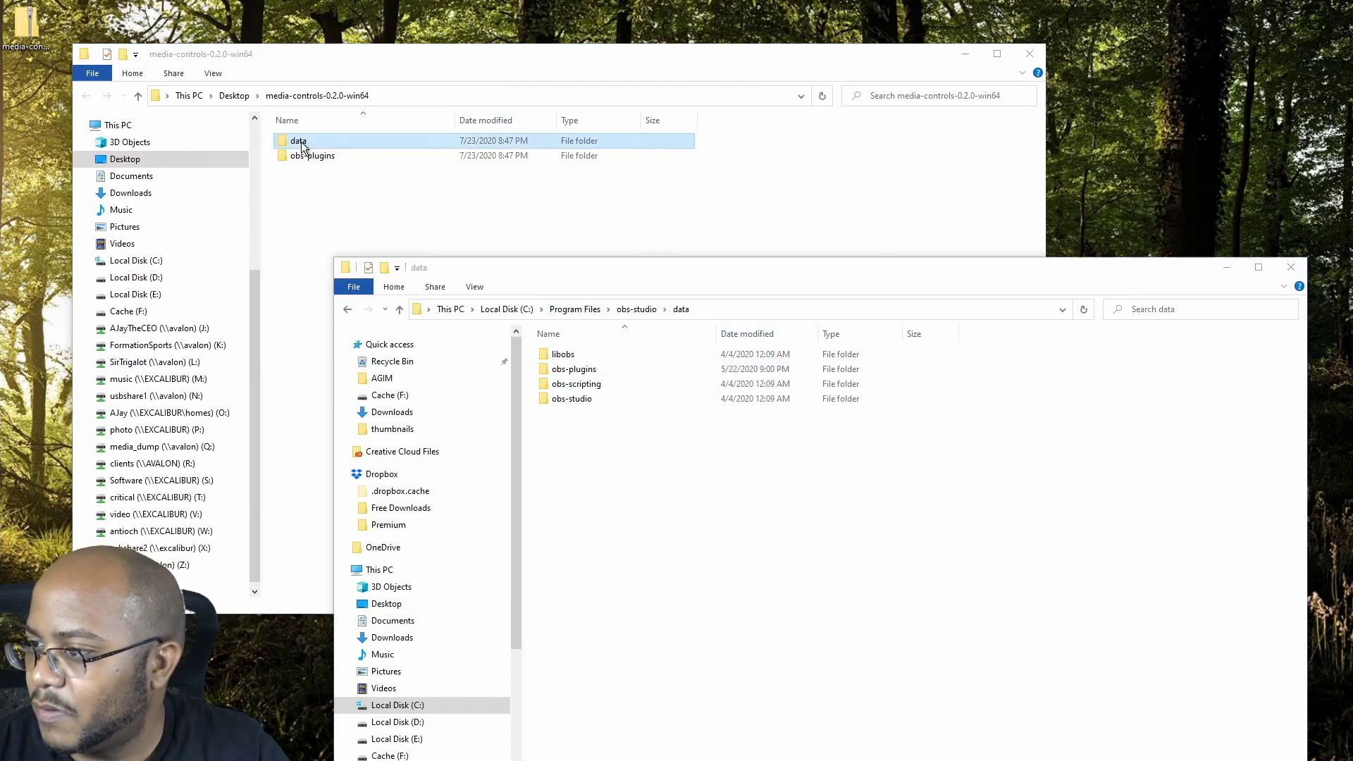
{"action": "double_click", "coordinate": [322, 143]}
{"action": "left_click", "coordinate": [759, 659]}
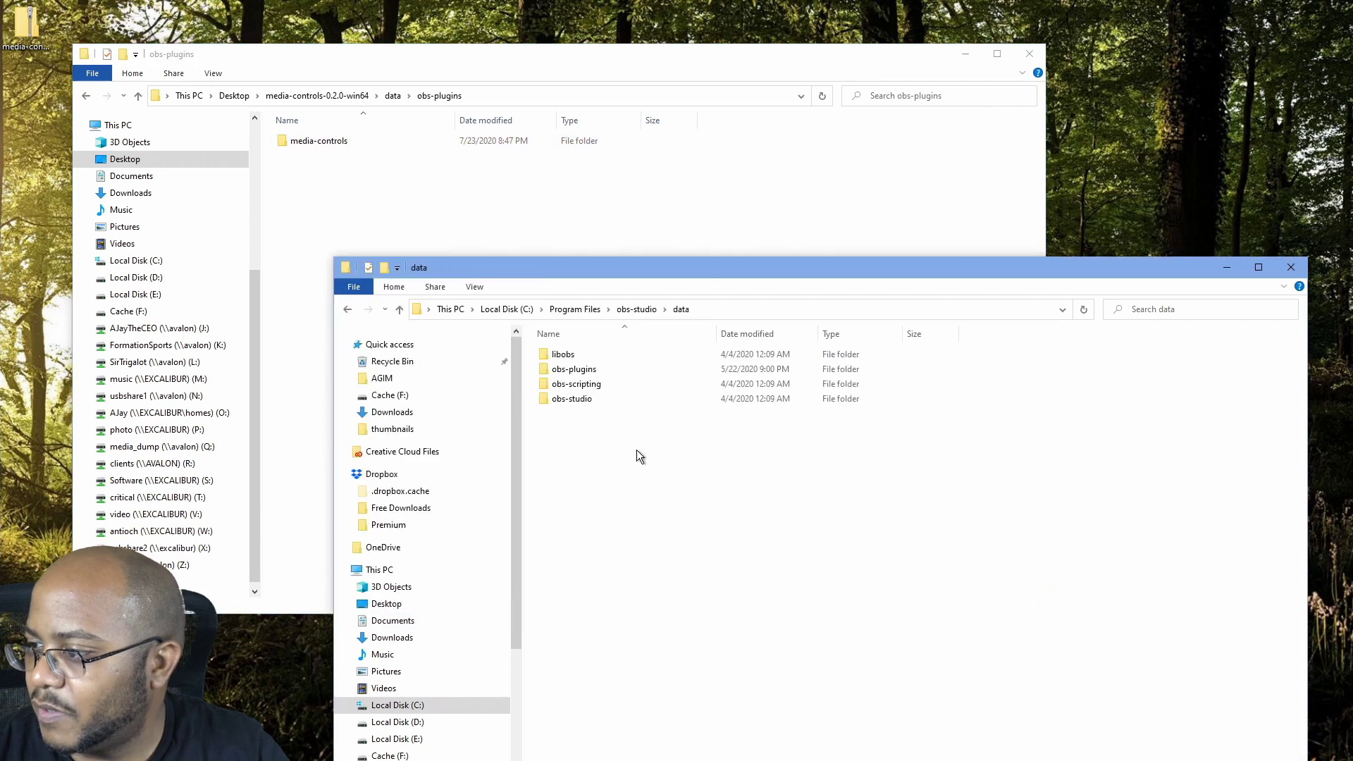
{"action": "double_click", "coordinate": [591, 370]}
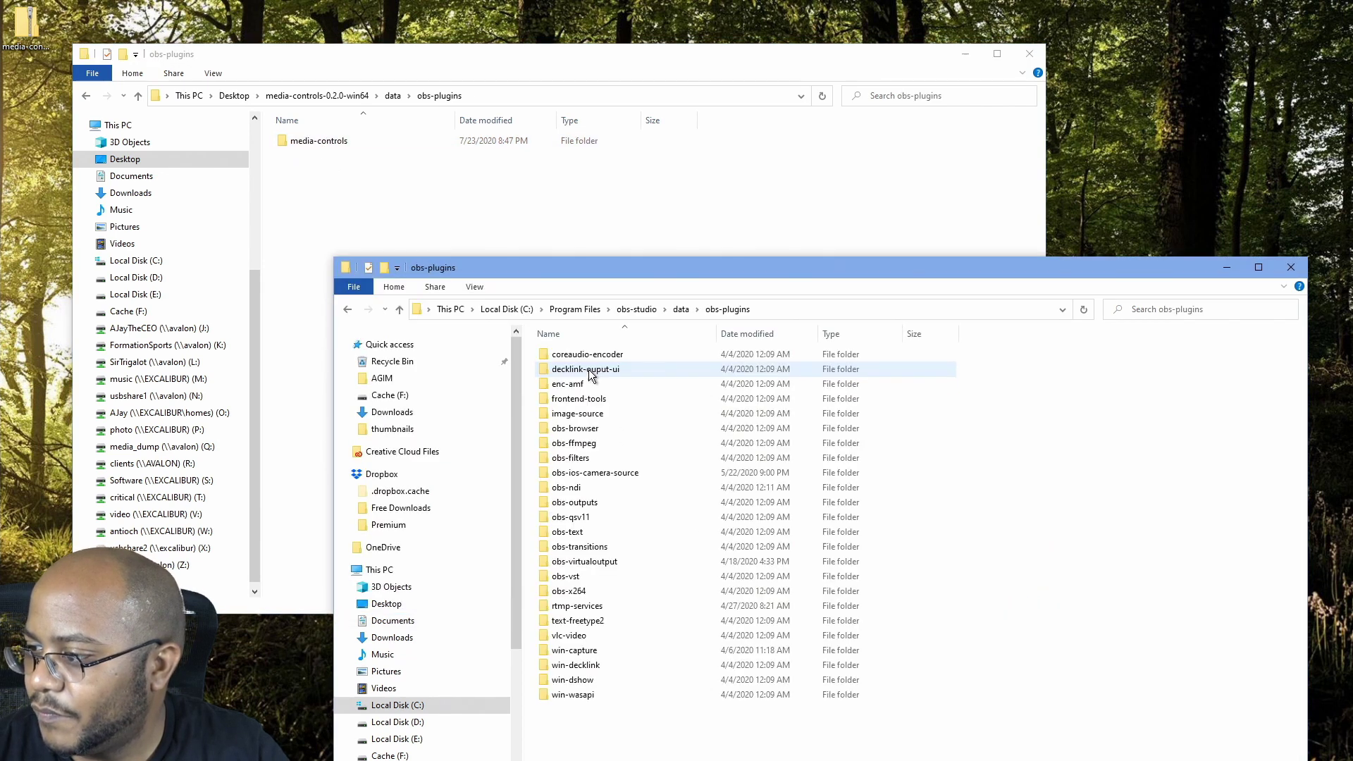
- Copy the media-controls folder into OBS's data\obs-plugins, then open the download's obs-plugins folder
{"action": "right_click", "coordinate": [296, 142]}
{"action": "left_click", "coordinate": [331, 400]}
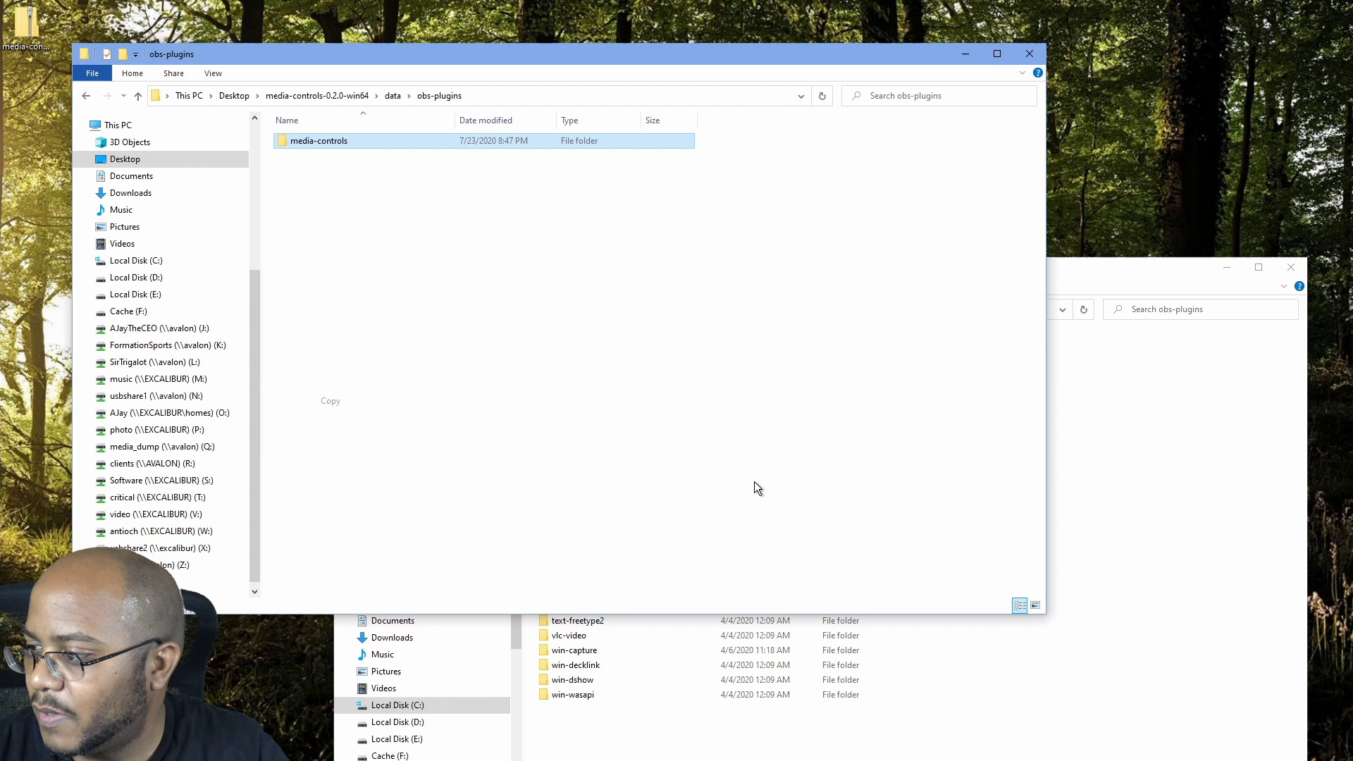
{"action": "right_click", "coordinate": [1097, 544]}
{"action": "left_click", "coordinate": [1151, 642]}
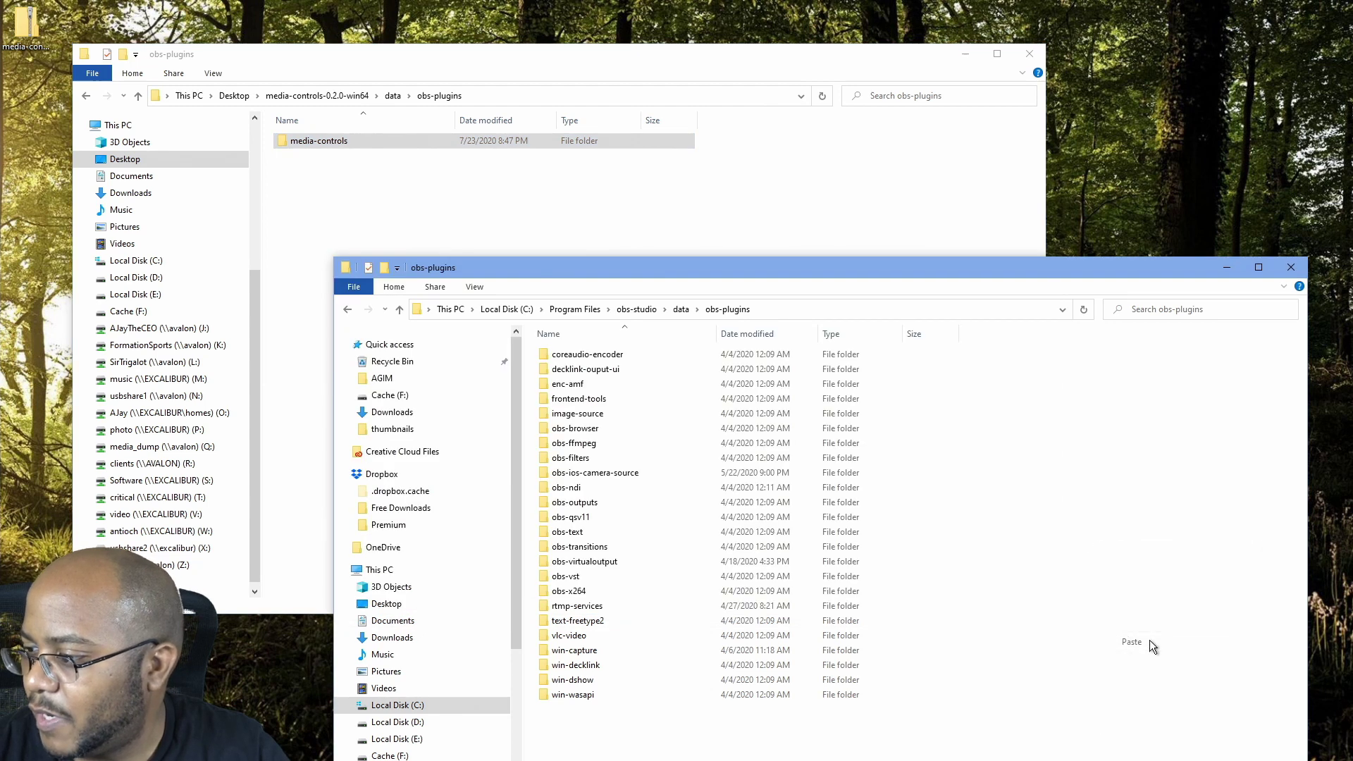
{"action": "left_click", "coordinate": [637, 292]}
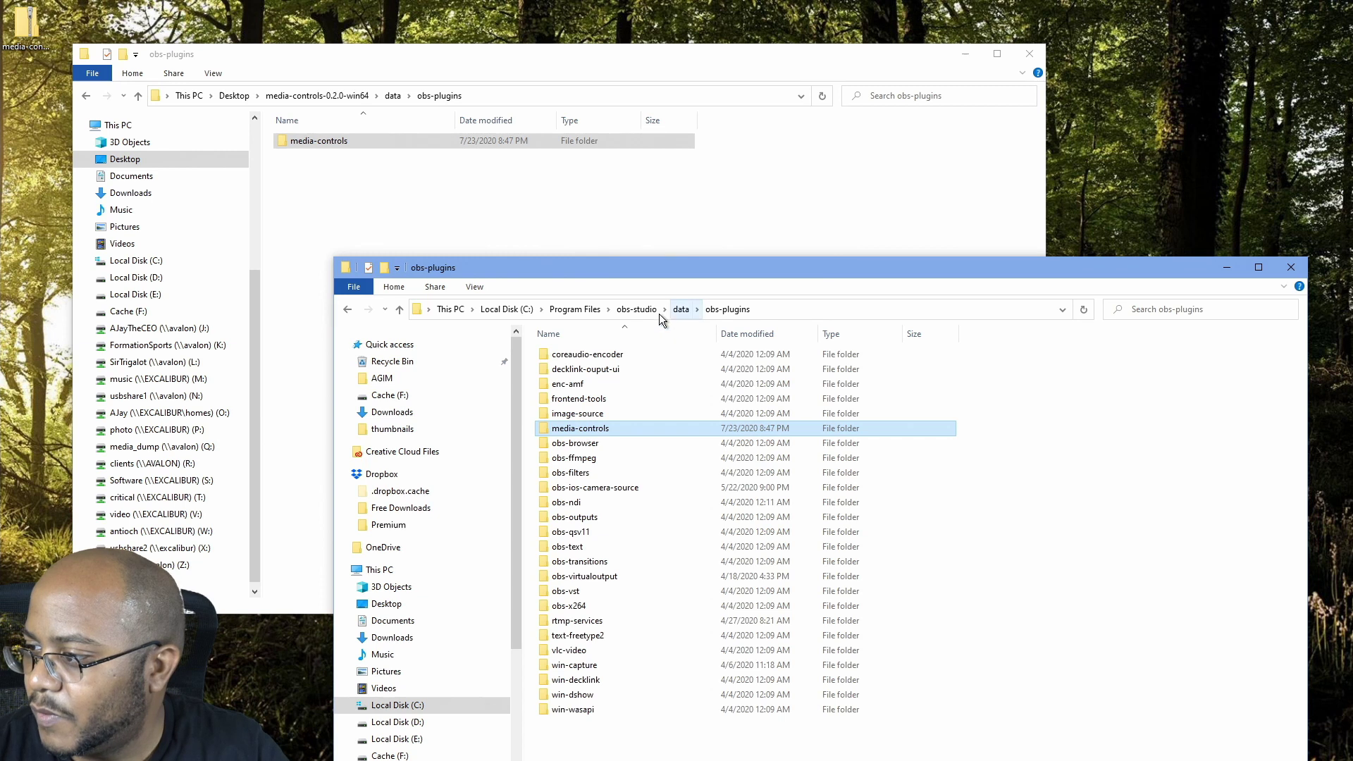
{"action": "left_click", "coordinate": [336, 98]}
{"action": "double_click", "coordinate": [314, 154]}
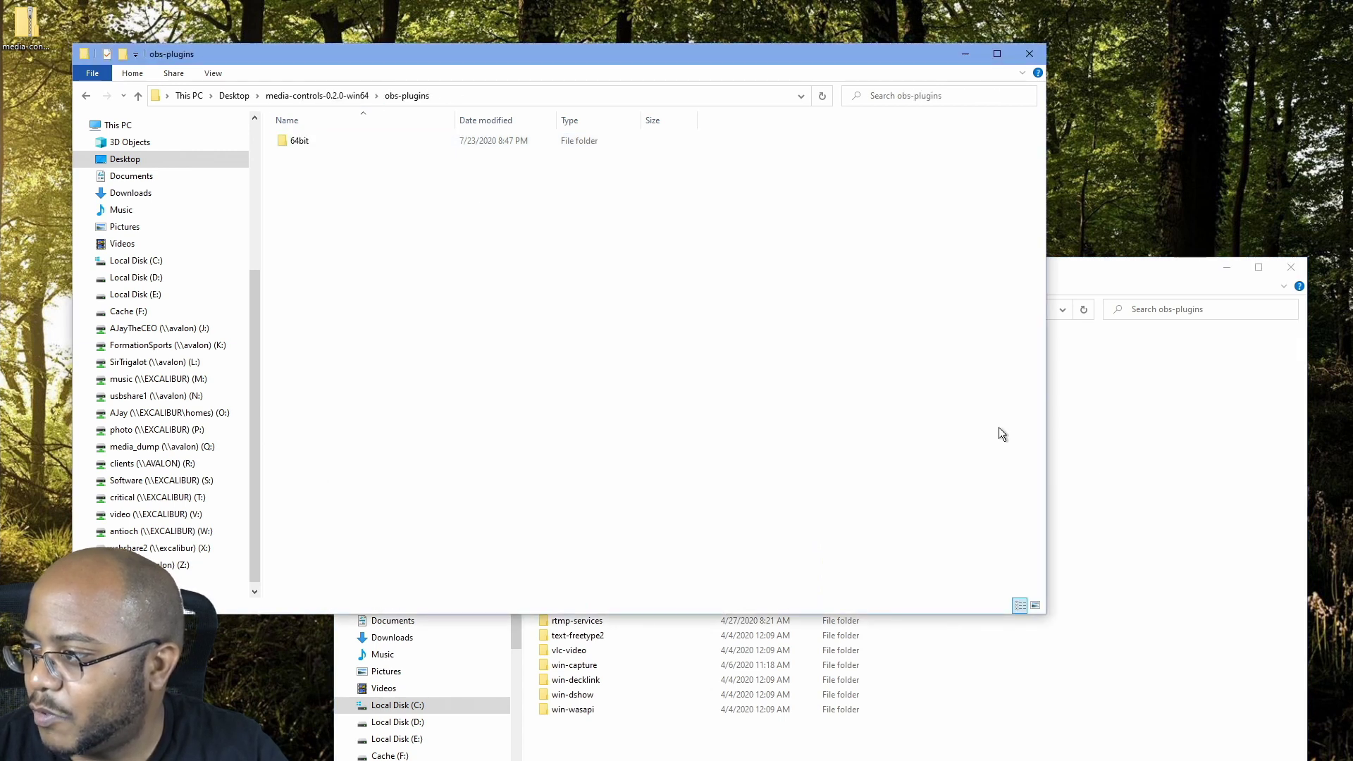
- Open obs-plugins\64bit in both windows and select the two media-controls files
{"action": "left_click", "coordinate": [1094, 473]}
{"action": "left_click", "coordinate": [636, 310]}
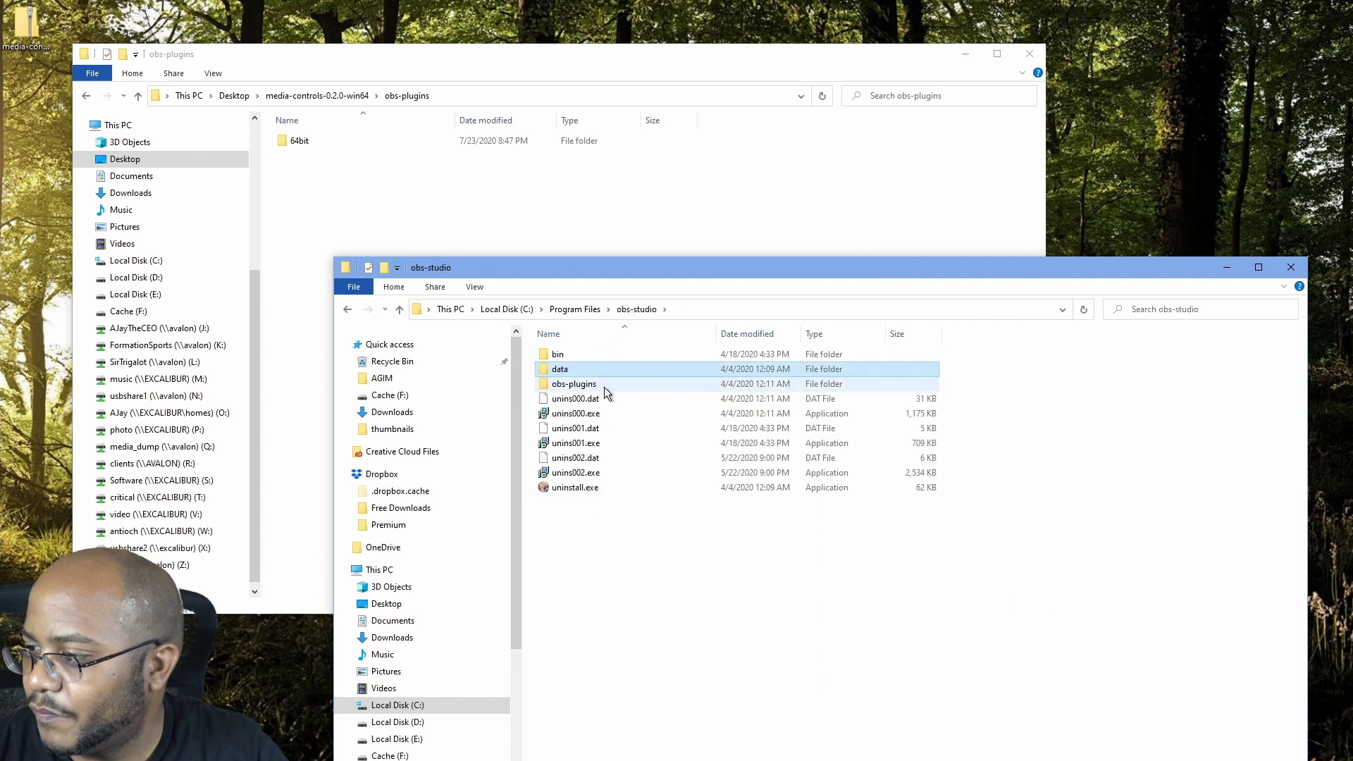
{"action": "double_click", "coordinate": [573, 384]}
{"action": "double_click", "coordinate": [556, 369]}
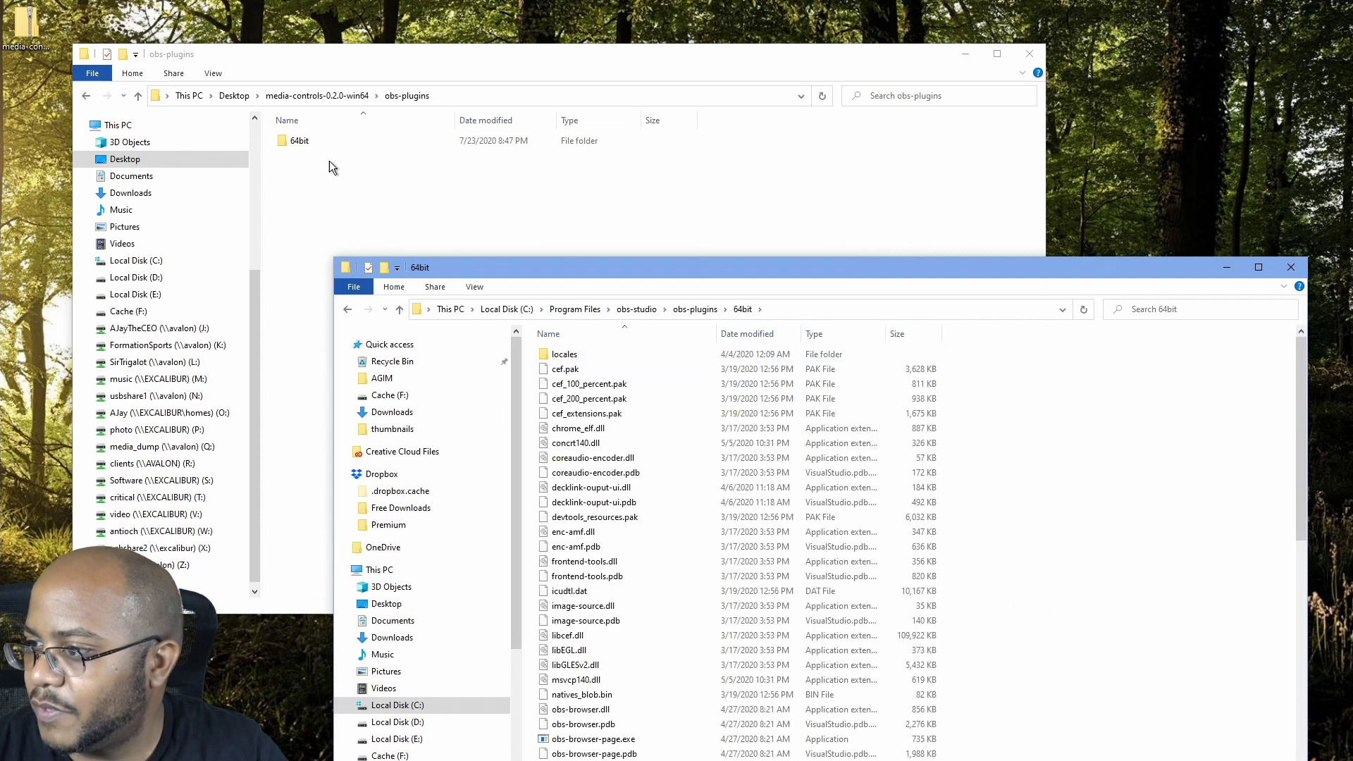
{"action": "double_click", "coordinate": [298, 141]}
{"action": "left_click_drag", "start_coordinate": [511, 234], "coordinate": [315, 135]}
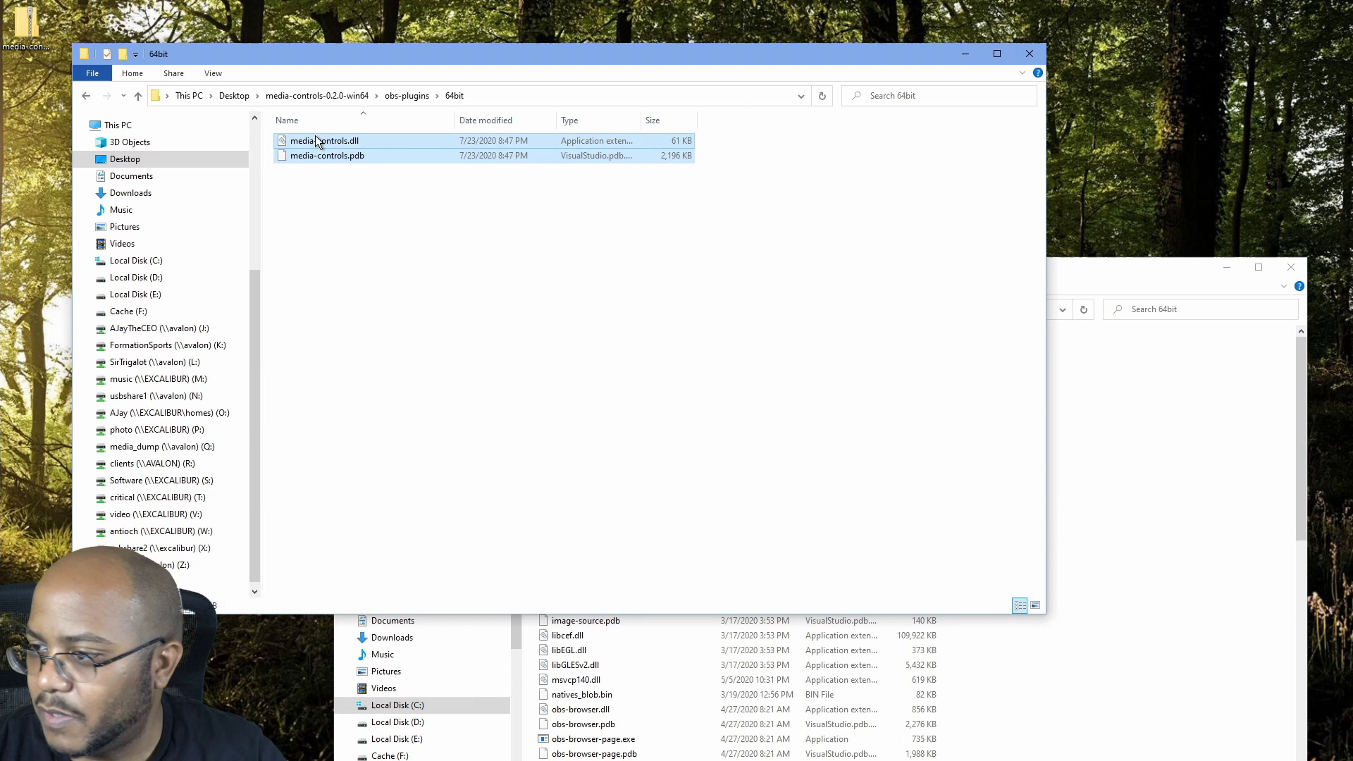
- Paste media-controls.dll and media-controls.pdb into OBS's 64bit folder with admin permission, then close both windows
{"action": "left_click", "coordinate": [1128, 513]}
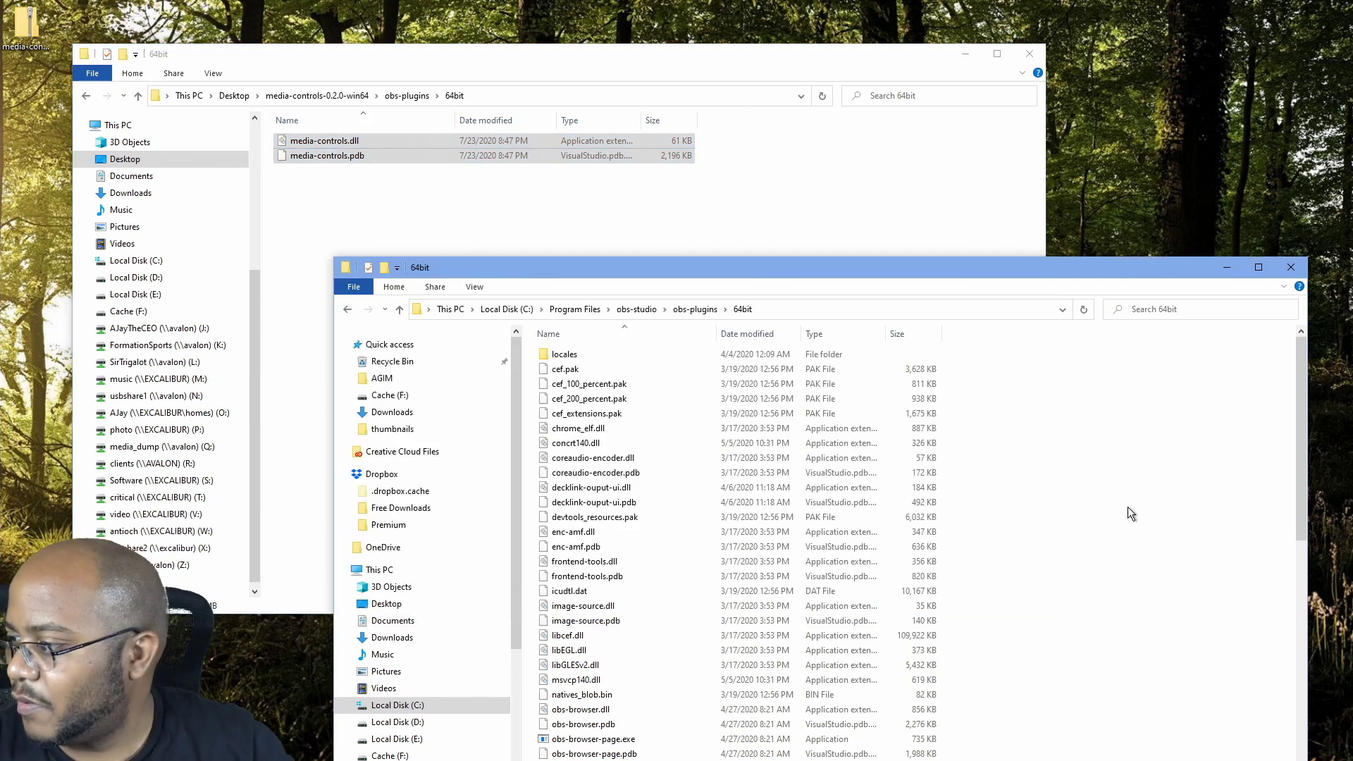
{"action": "right_click", "coordinate": [1128, 513]}
{"action": "left_click", "coordinate": [1161, 604]}
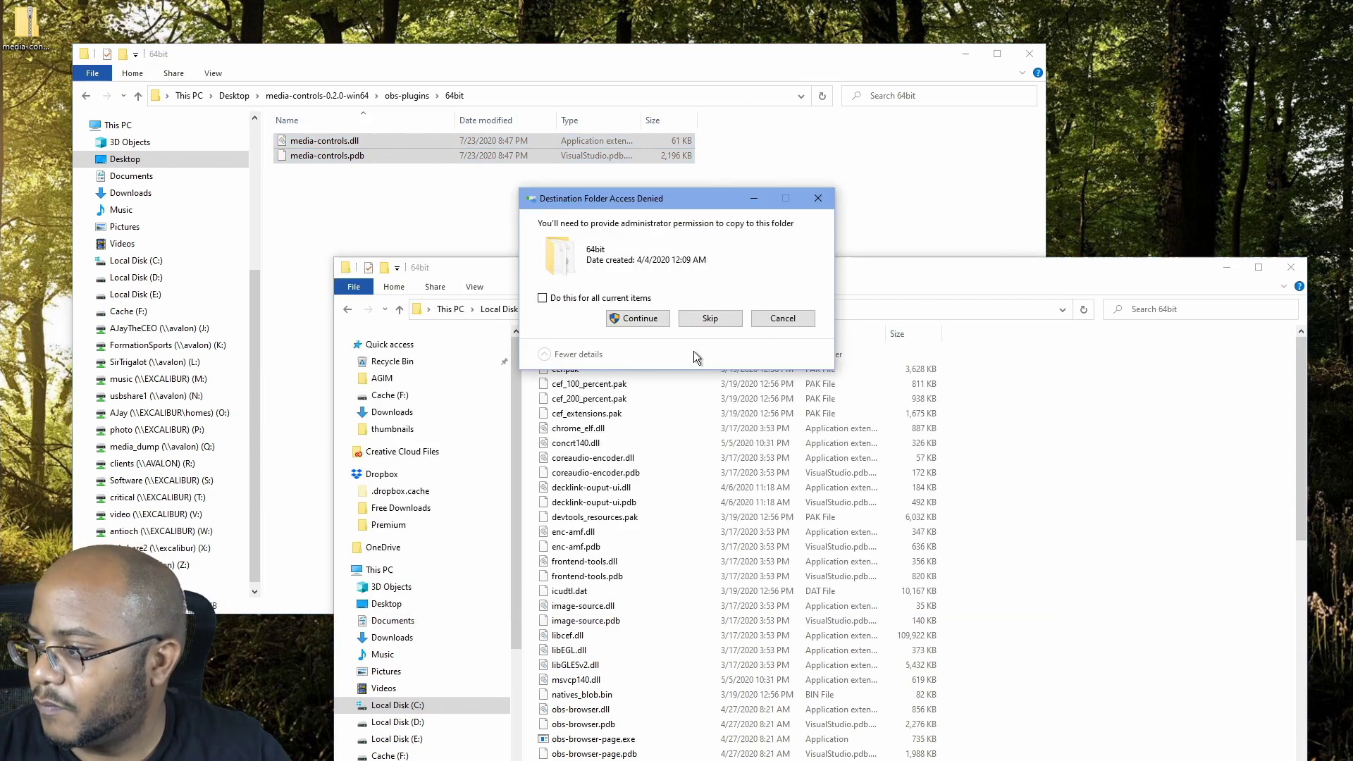
{"action": "left_click", "coordinate": [640, 320]}
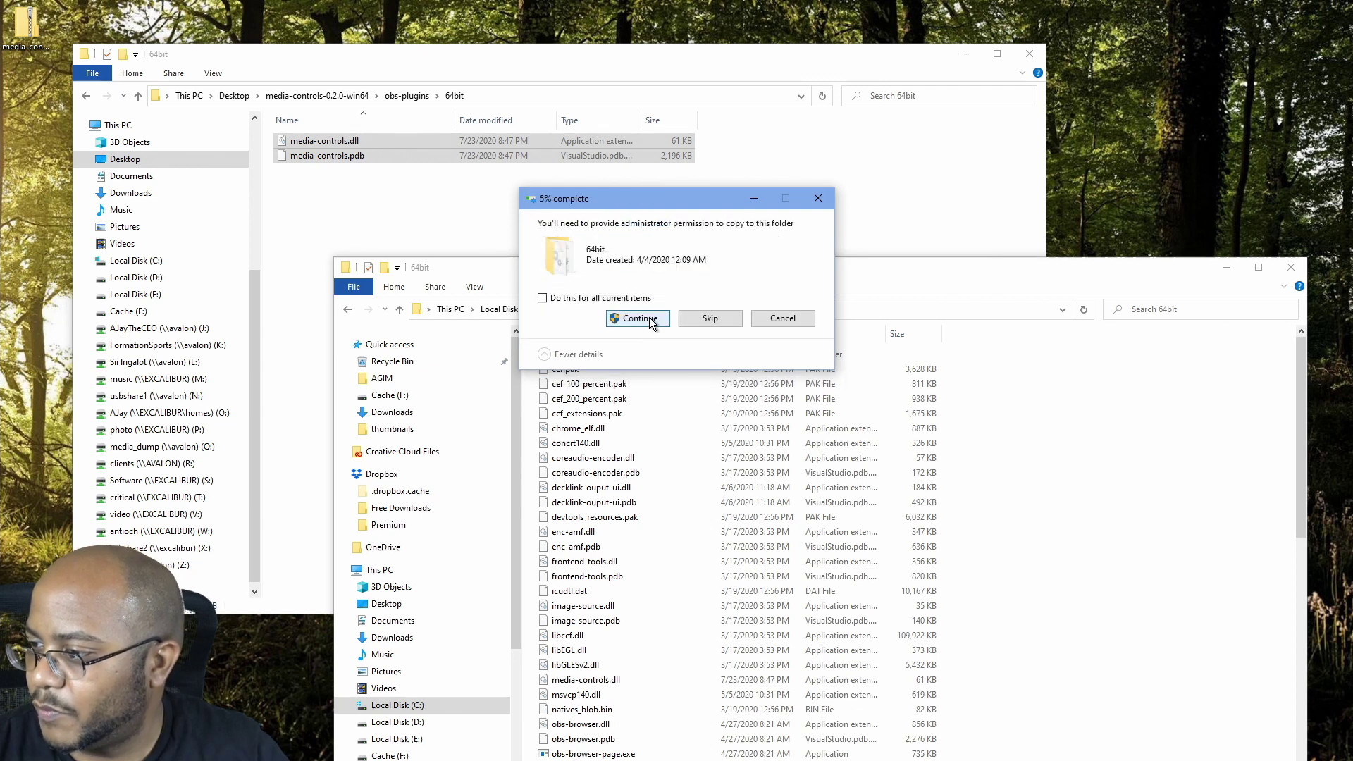
{"action": "left_click", "coordinate": [638, 318]}
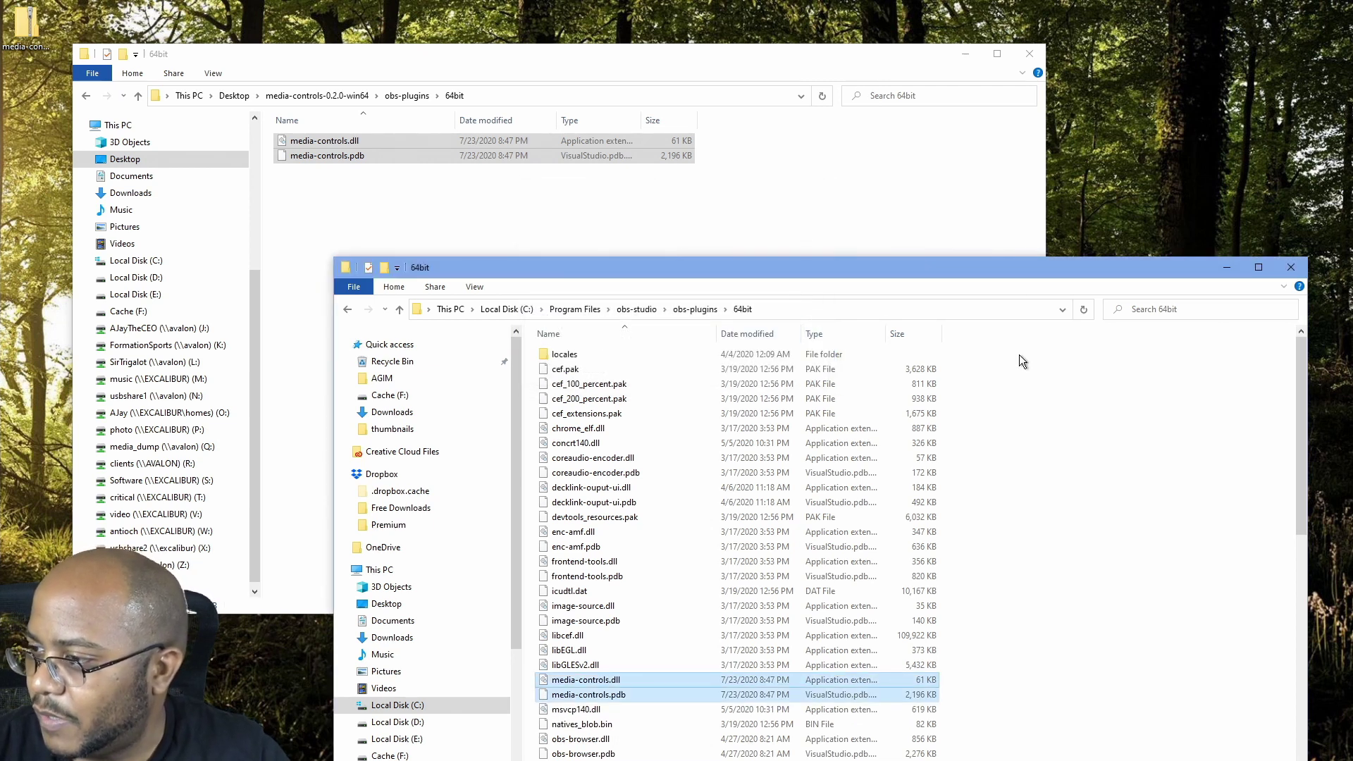
{"action": "left_click", "coordinate": [1029, 55]}
{"action": "left_click", "coordinate": [1292, 267]}
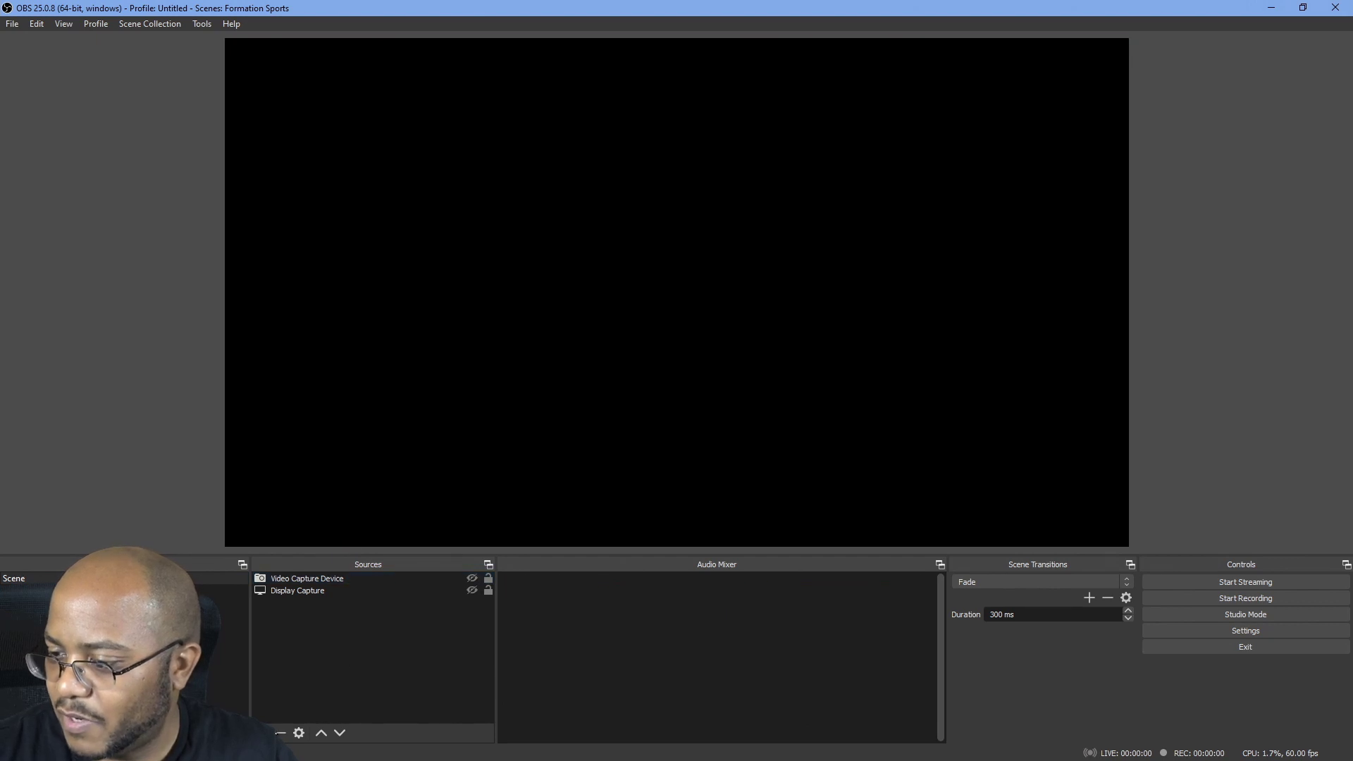
- Add a looping Media Source that plays W:\DJI_0152.MP4
{"action": "left_click", "coordinate": [262, 733]}
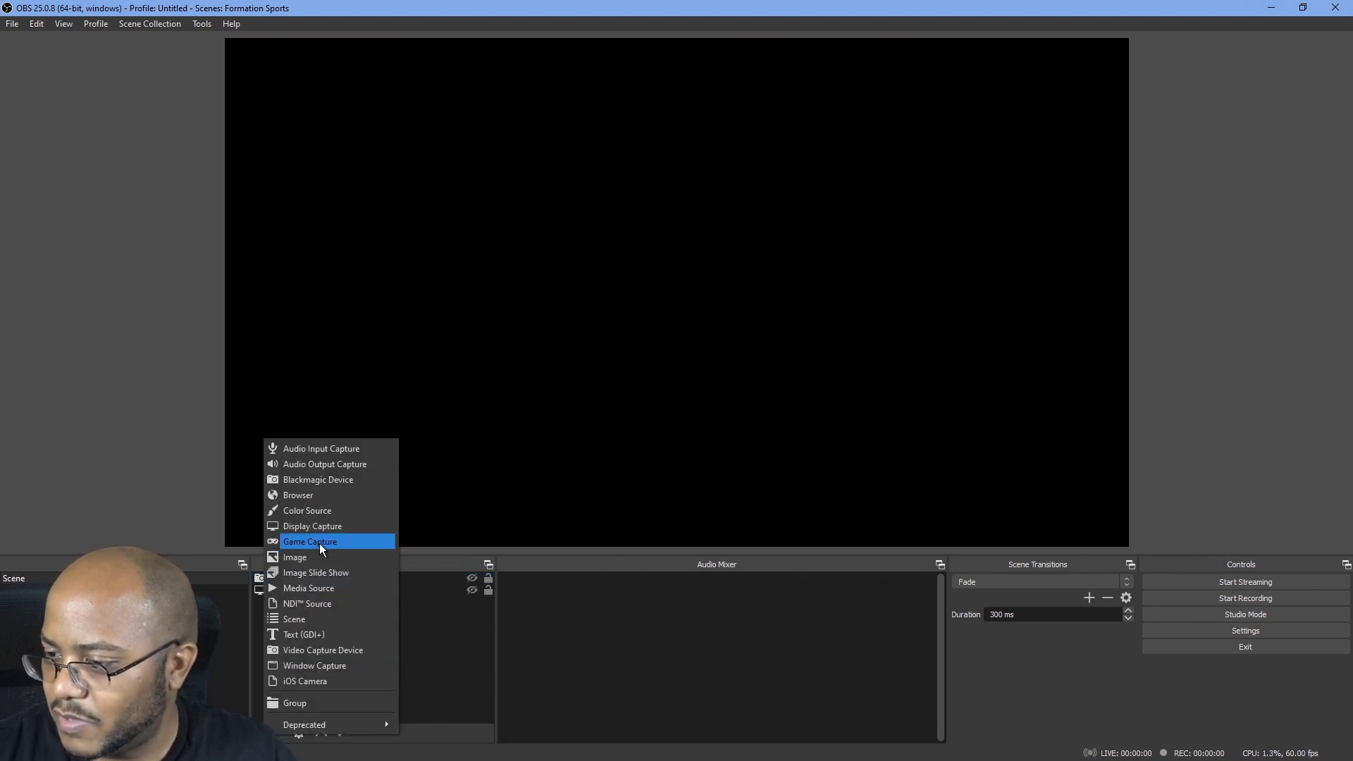
{"action": "left_click", "coordinate": [317, 589]}
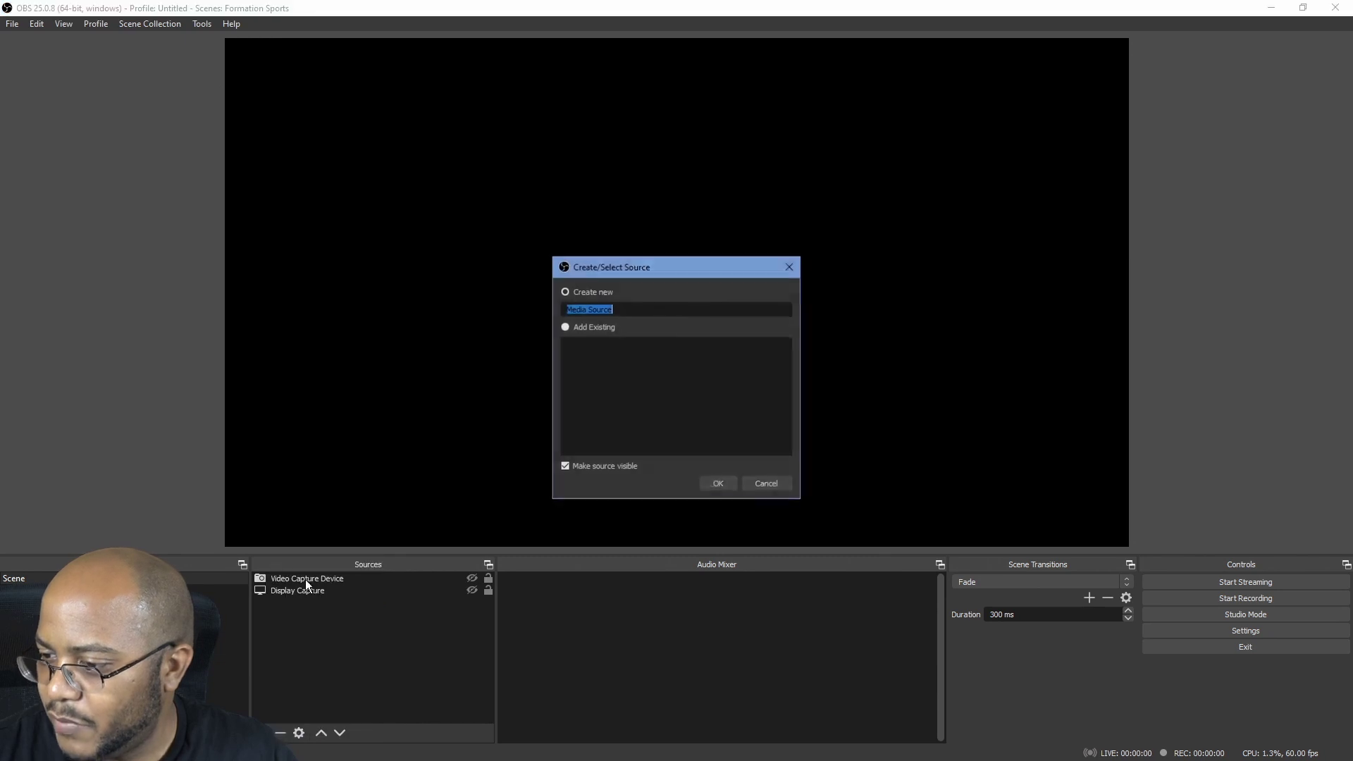
{"action": "left_click", "coordinate": [718, 484]}
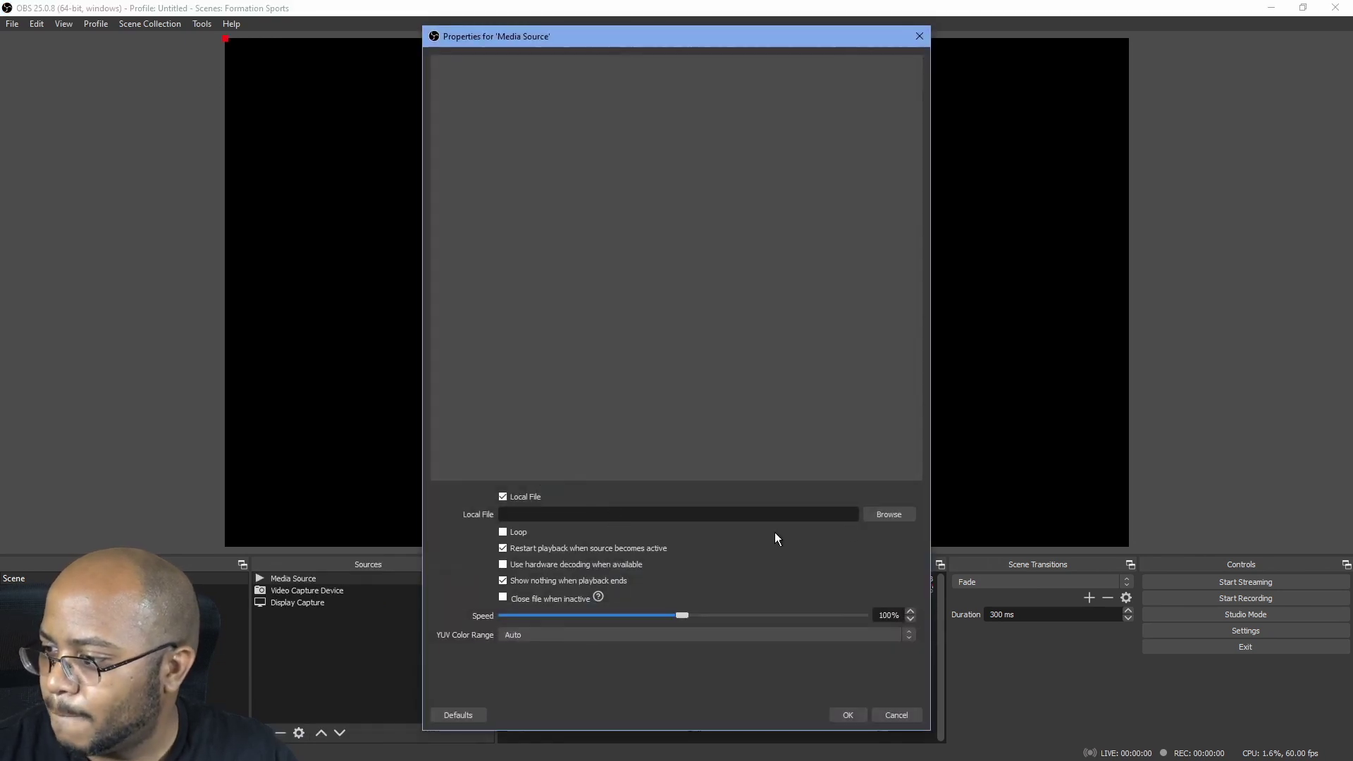
{"action": "left_click", "coordinate": [888, 514]}
{"action": "scroll", "coordinate": [534, 465], "scroll_direction": "down", "scroll_amount": 2}
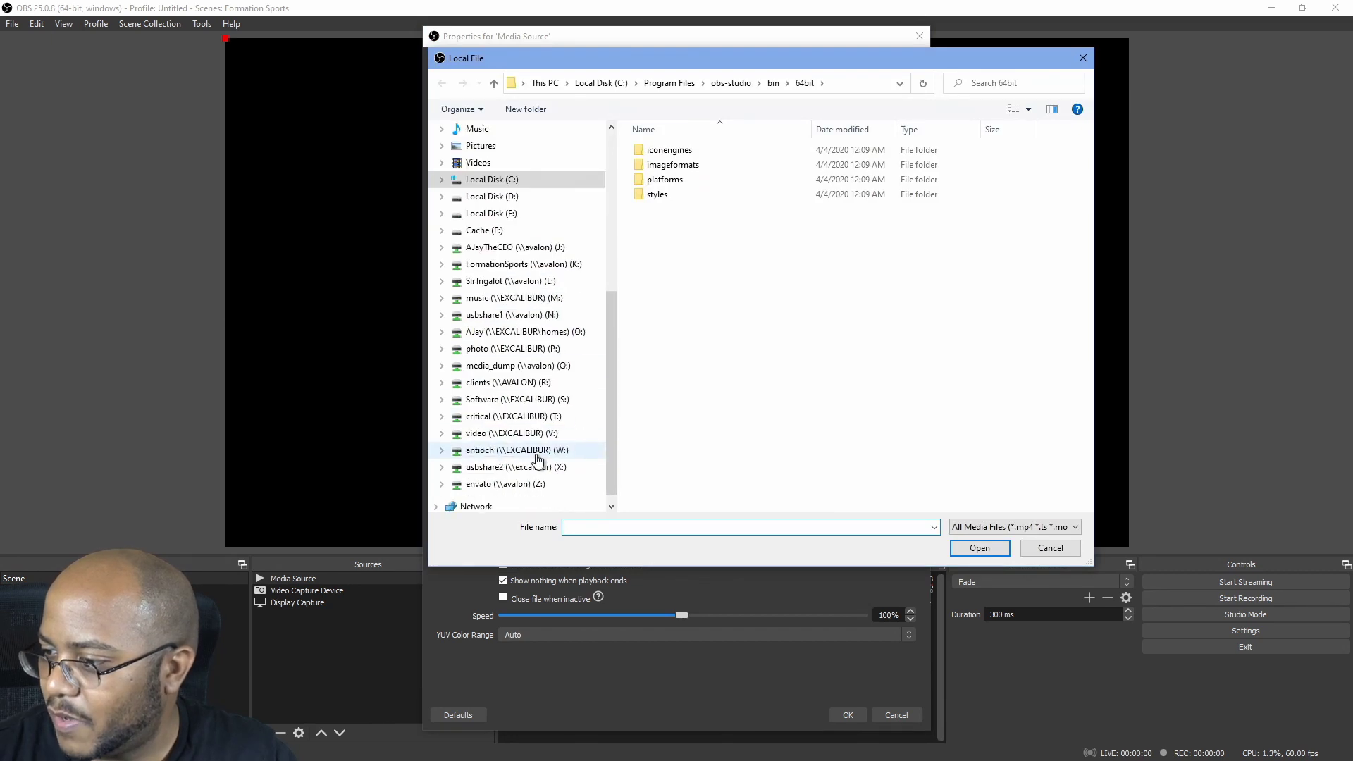
{"action": "left_click", "coordinate": [517, 455]}
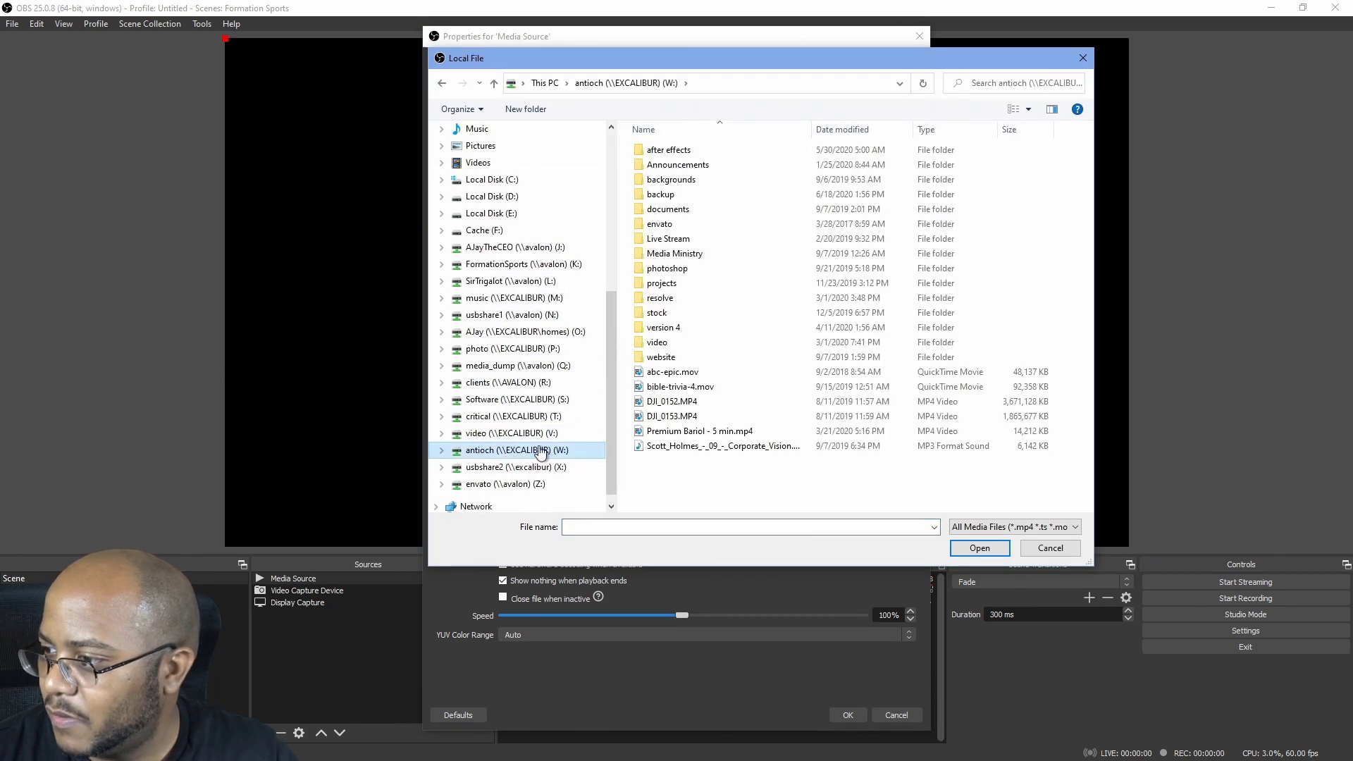
{"action": "double_click", "coordinate": [691, 403]}
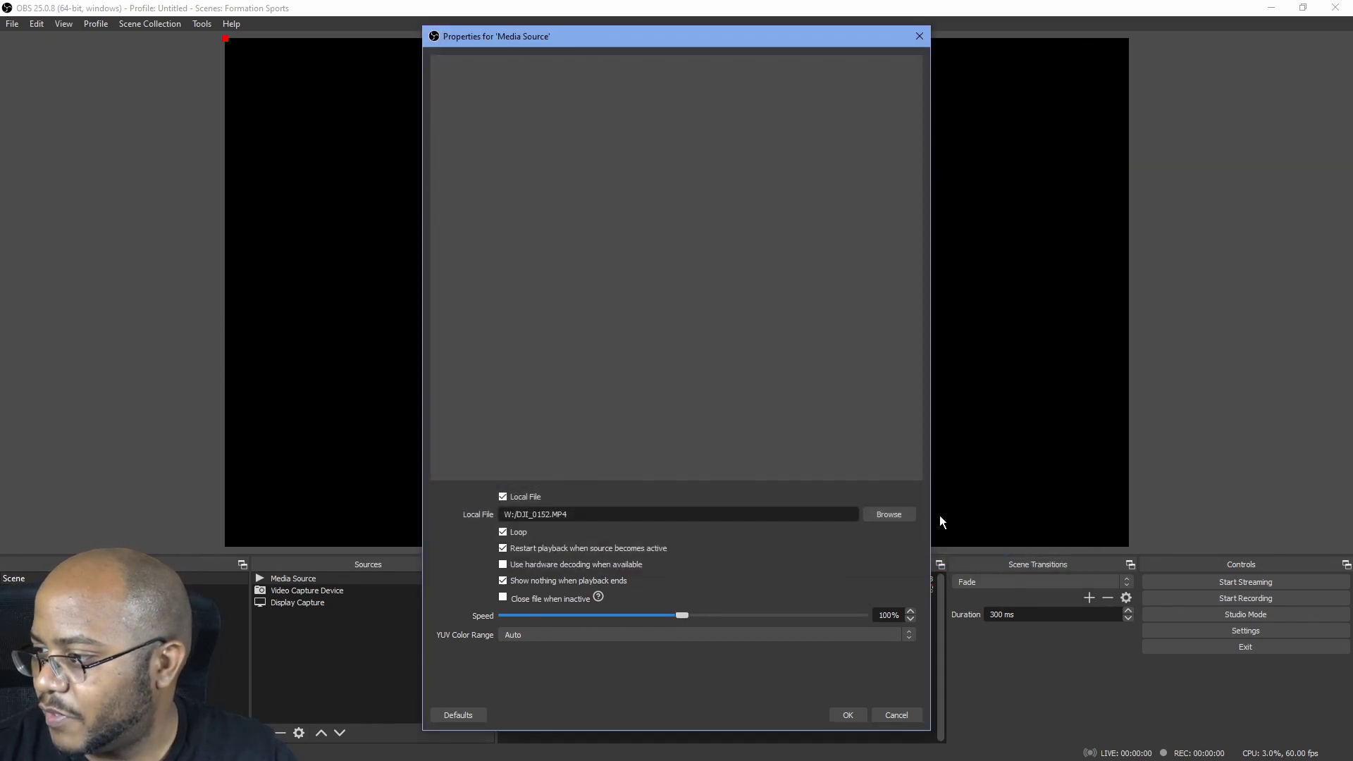
{"action": "left_click", "coordinate": [850, 715]}
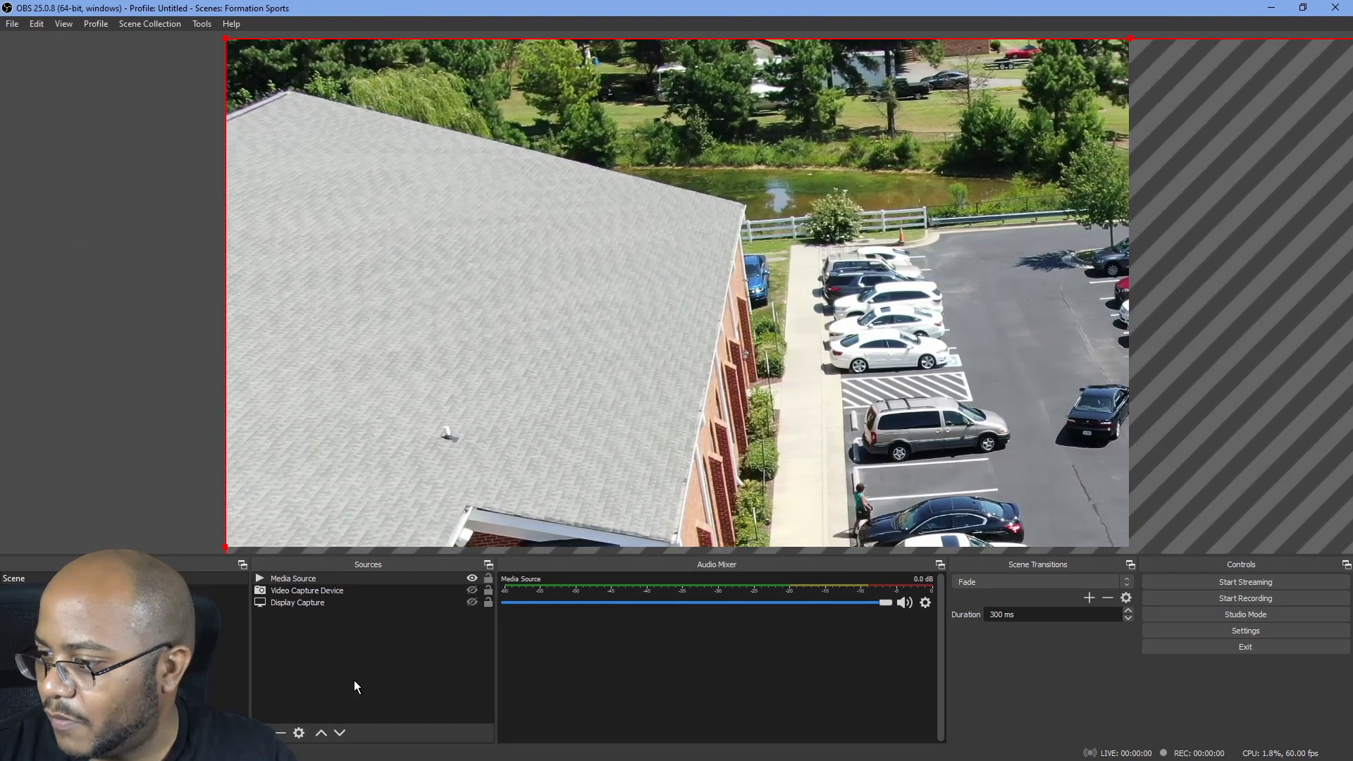
- Fit the drone Media Source to the screen using Transform > Fit to screen
{"action": "right_click", "coordinate": [310, 578]}
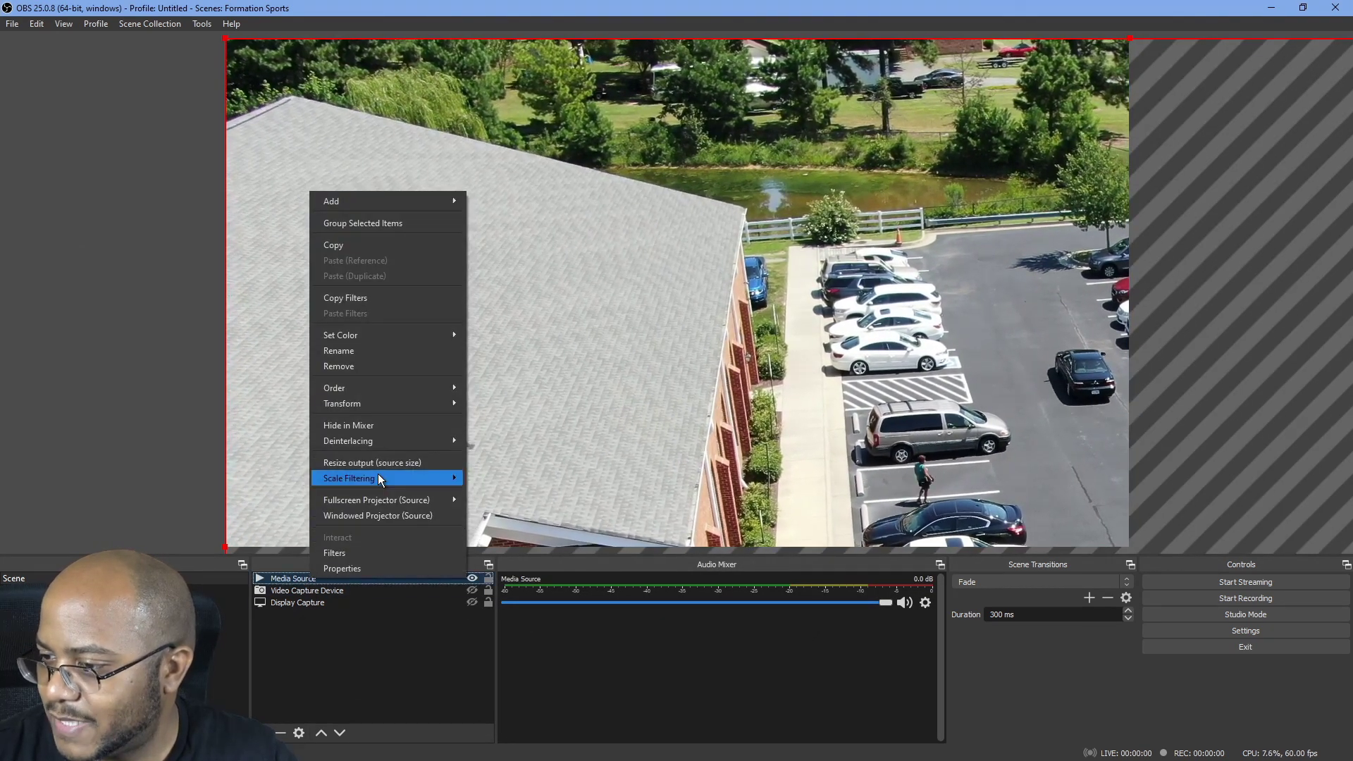
{"action": "mouse_move", "coordinate": [387, 403]}
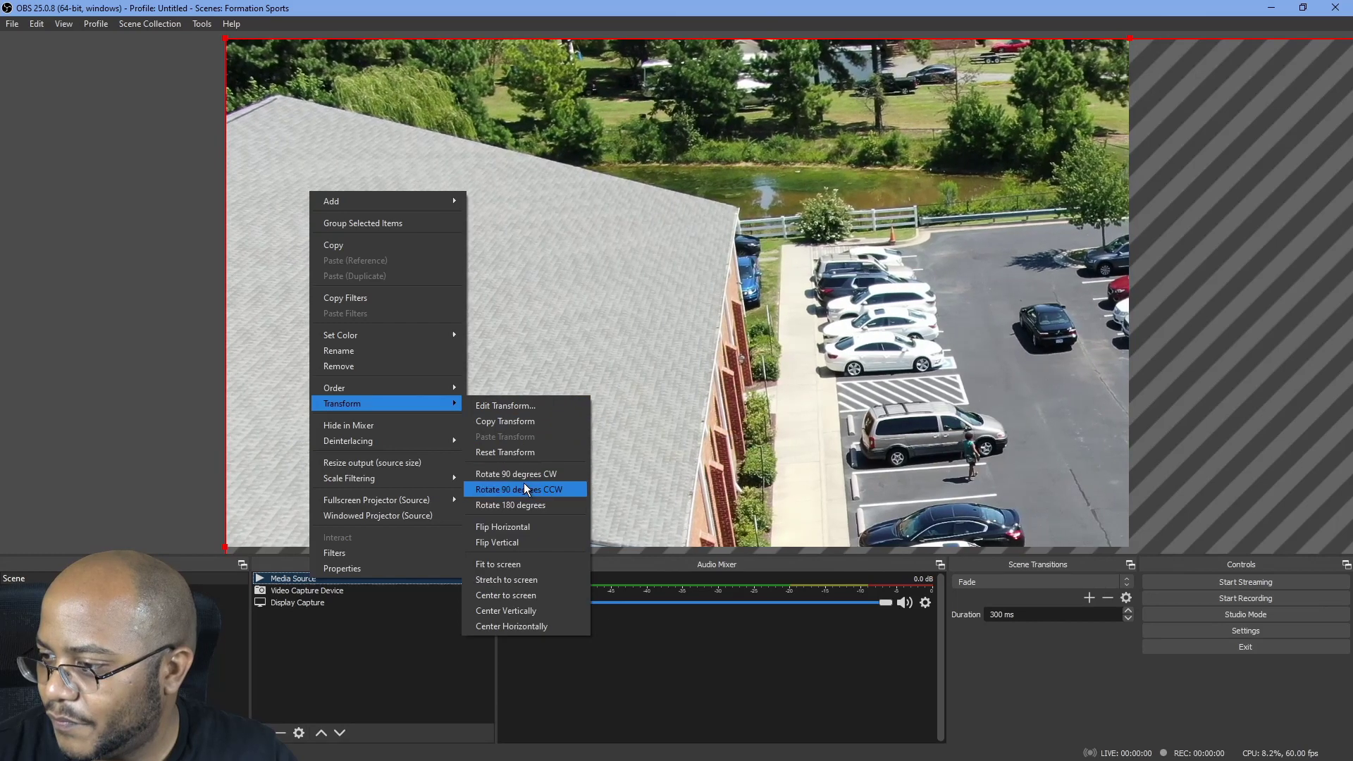
{"action": "left_click", "coordinate": [513, 564]}
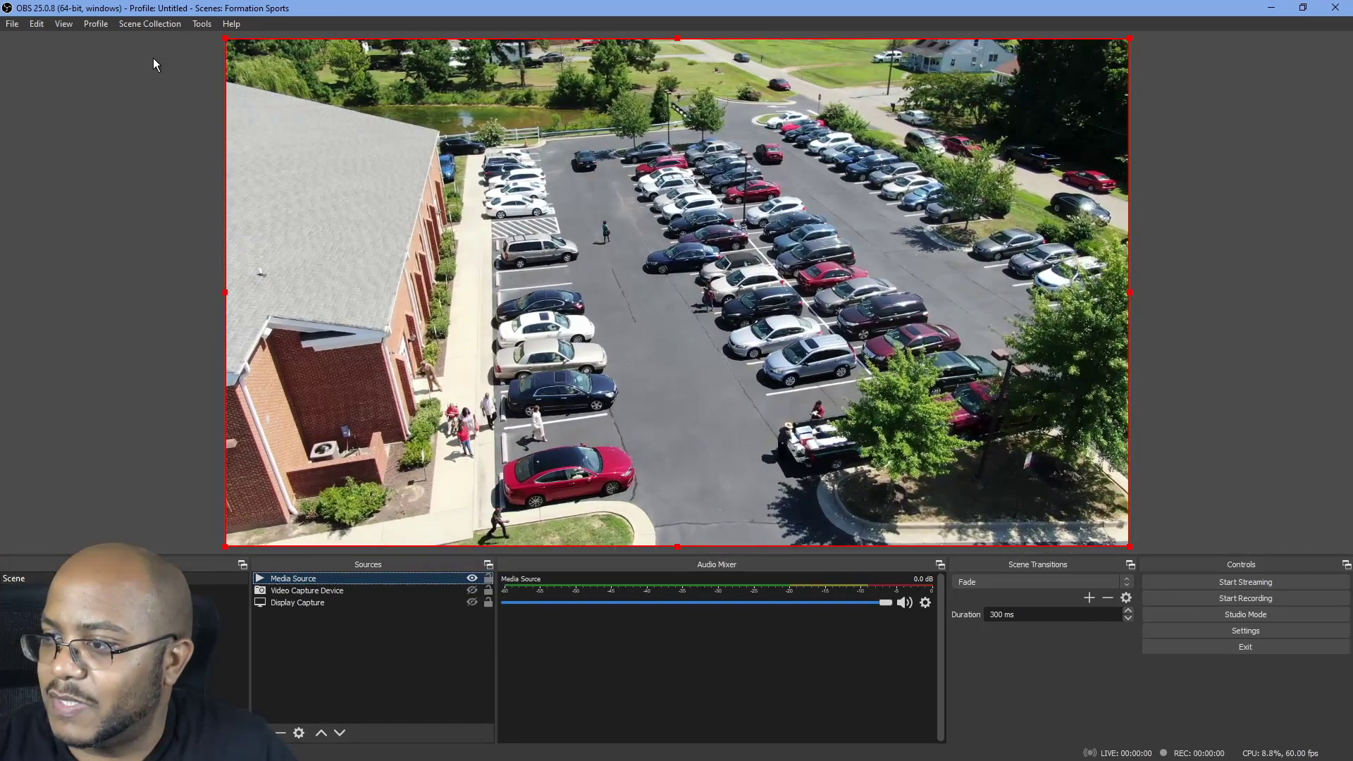
- Enable the Media Controls dock from View > Docks
{"action": "left_click", "coordinate": [67, 24]}
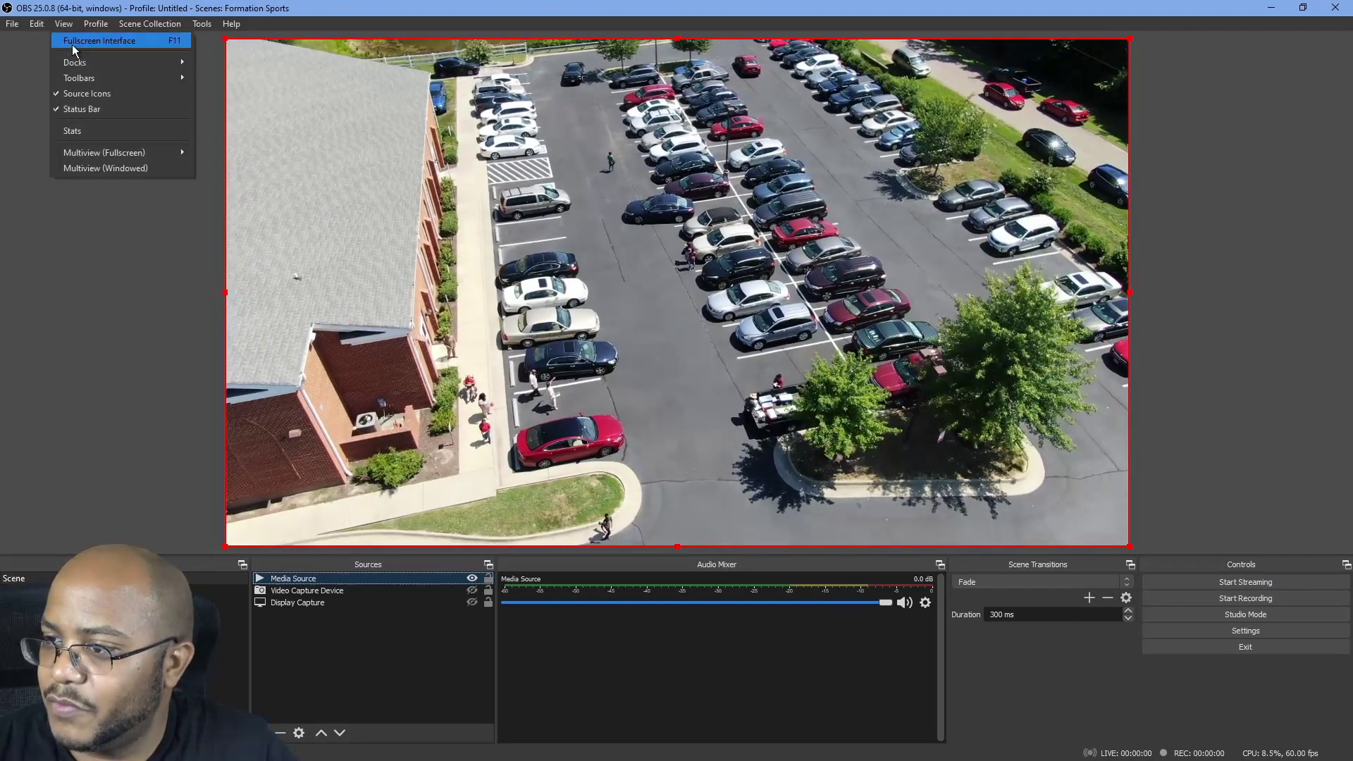
{"action": "mouse_move", "coordinate": [74, 61]}
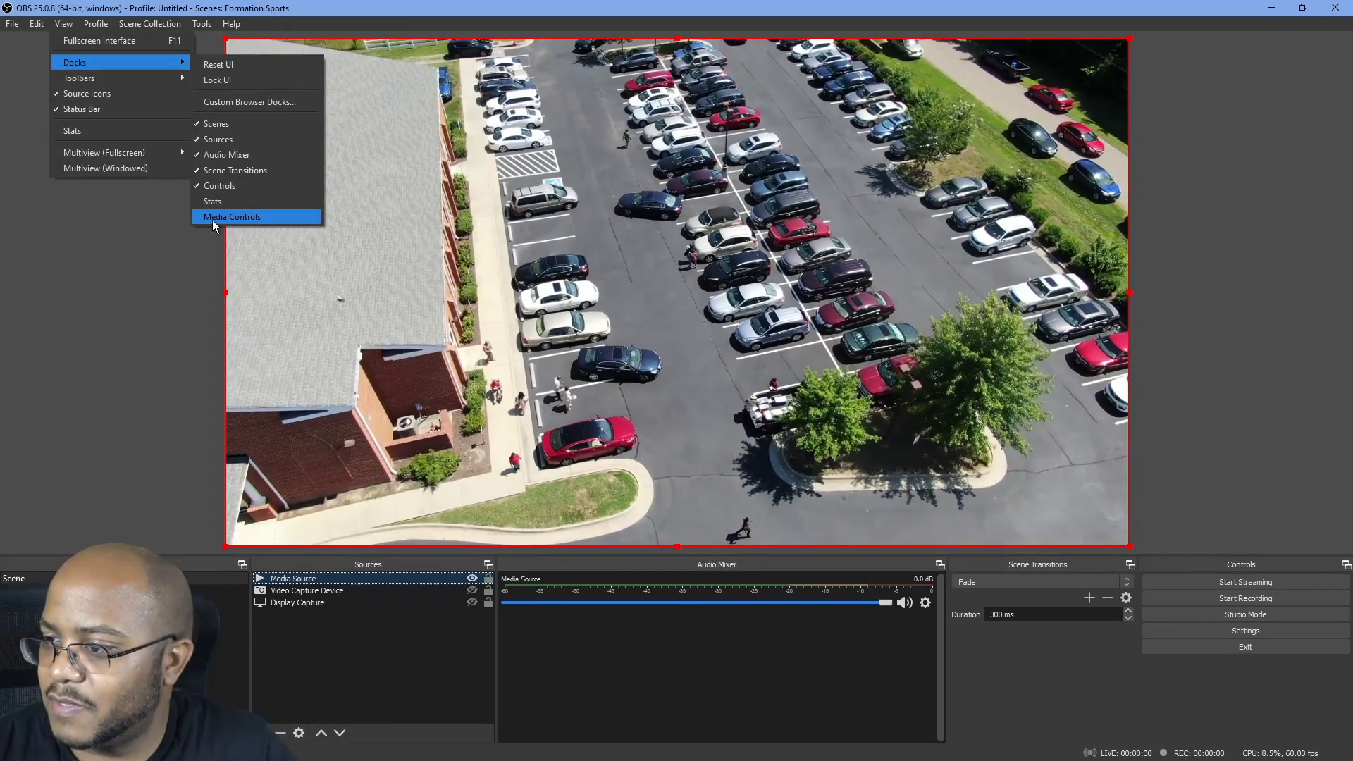
{"action": "left_click", "coordinate": [216, 215]}
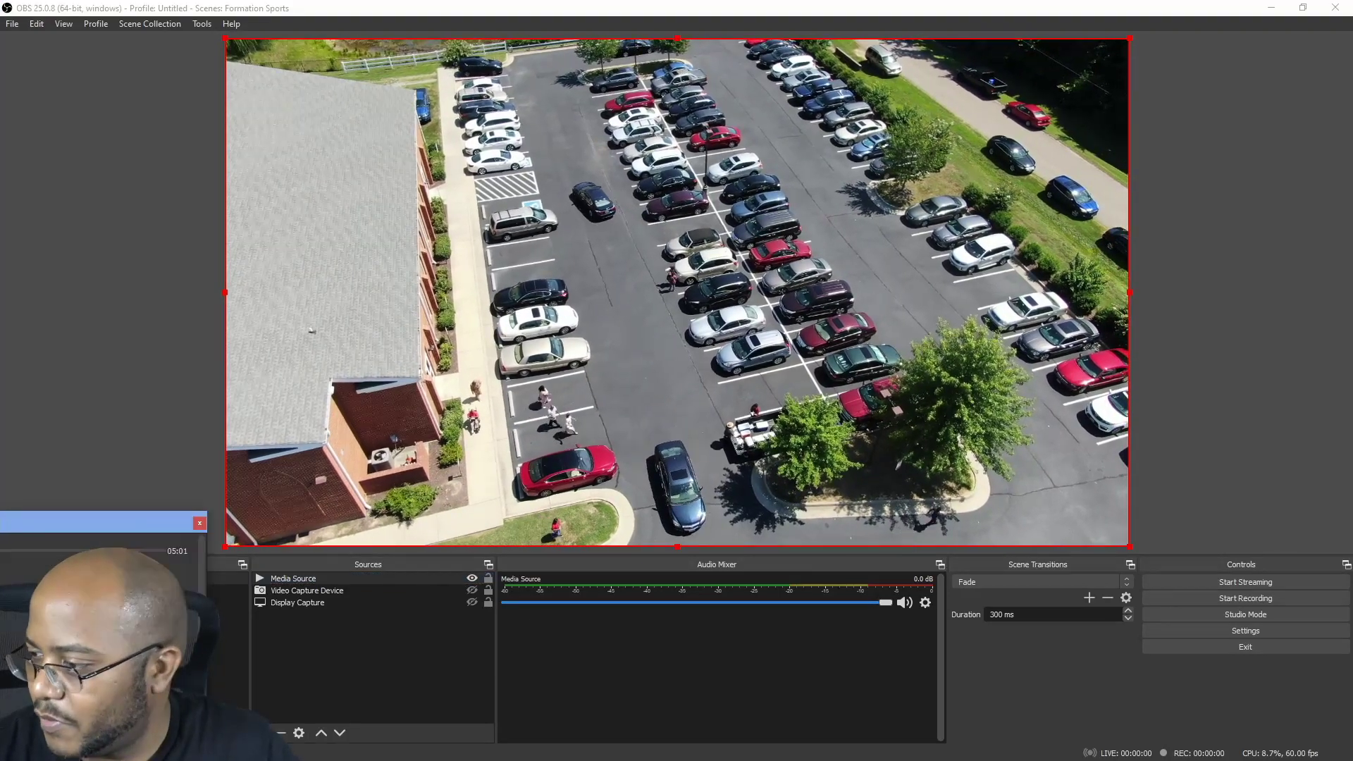
- Dock the Media Controls panel at the bottom centre, sized to show its seek bar
{"action": "left_click_drag", "start_coordinate": [141, 522], "coordinate": [581, 581]}
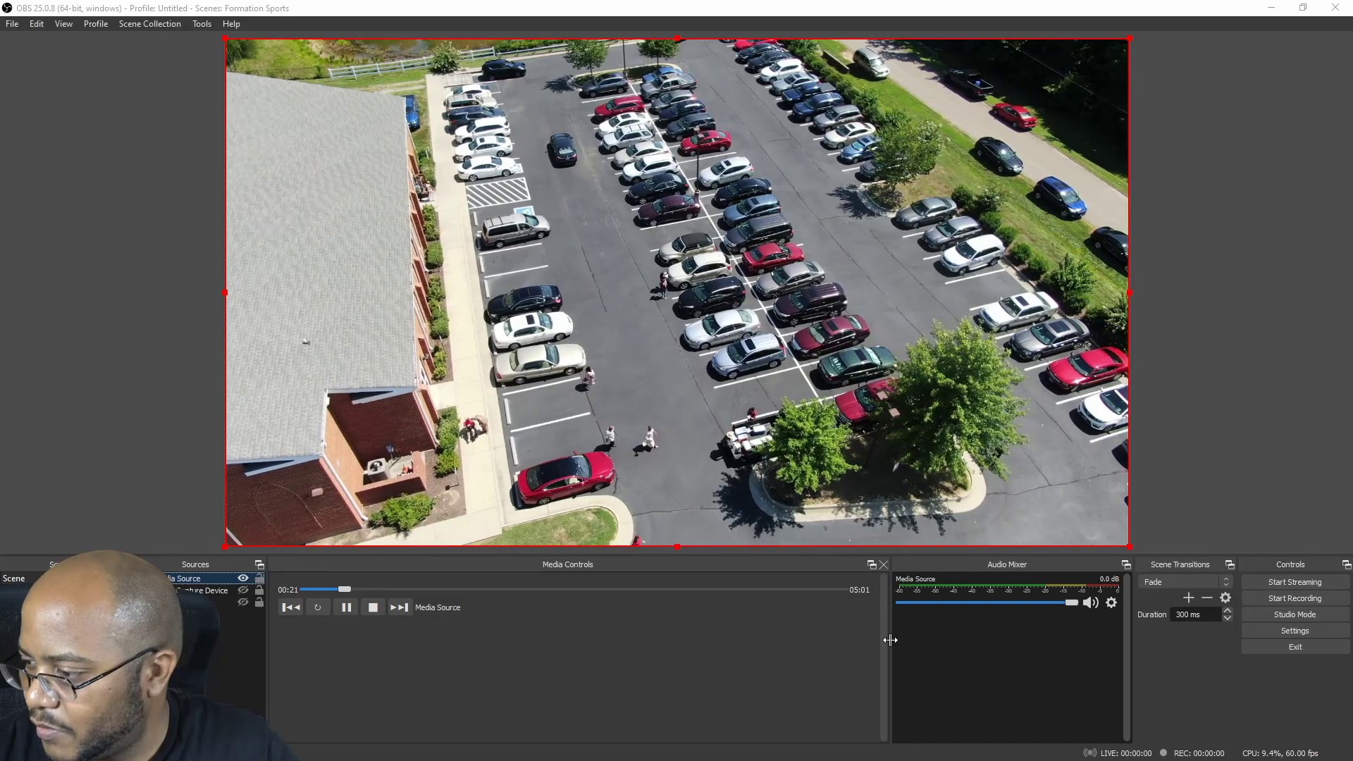
{"action": "left_click_drag", "start_coordinate": [890, 640], "coordinate": [332, 644]}
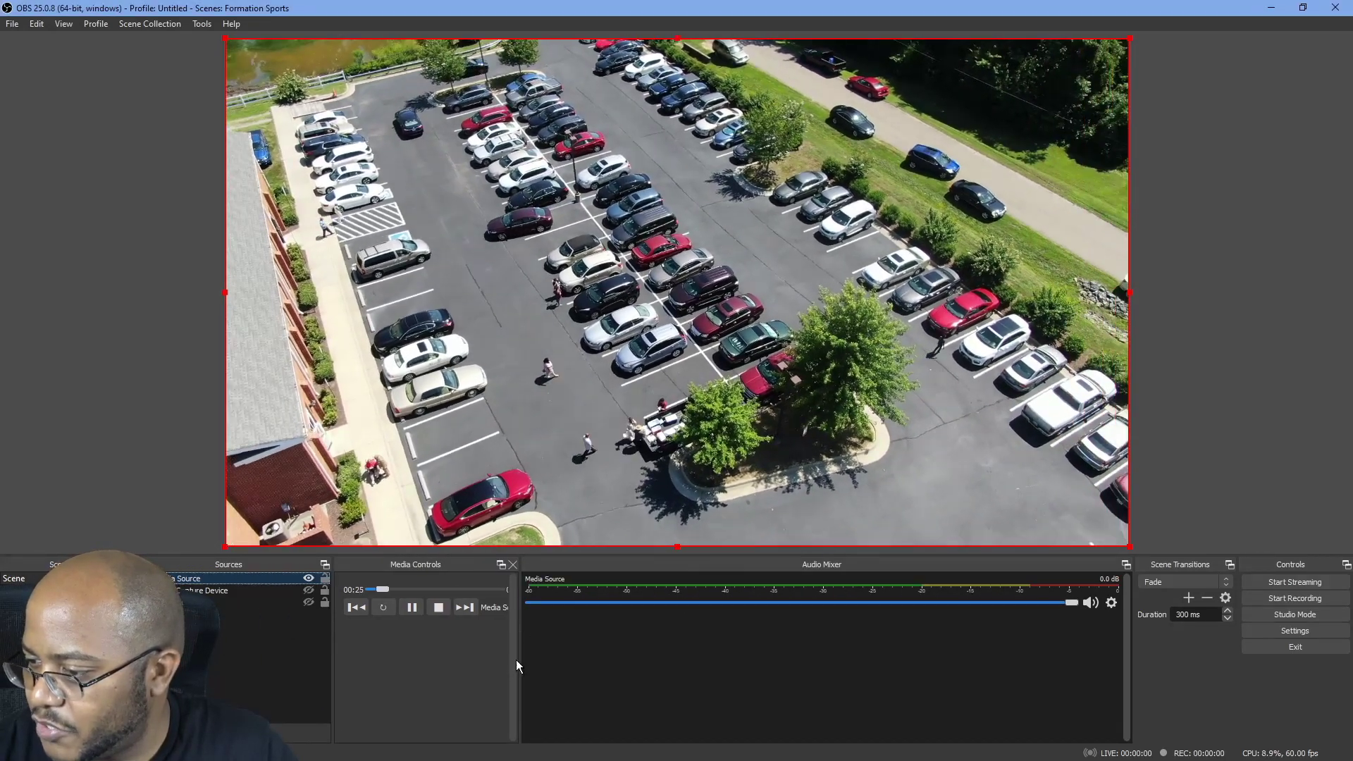
{"action": "left_click_drag", "start_coordinate": [515, 660], "coordinate": [589, 669]}
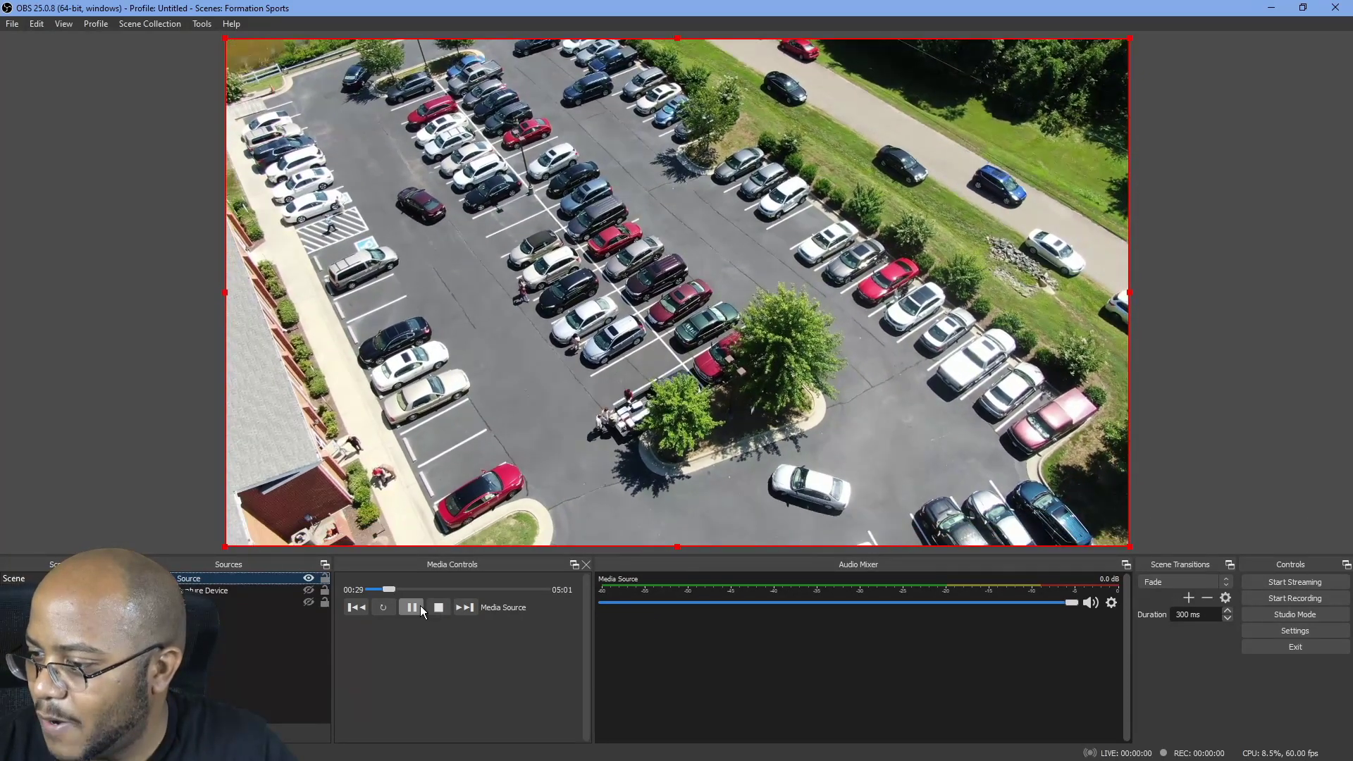
- Pause and resume the drone video twice, then restart it from the beginning
{"action": "left_click", "coordinate": [420, 607]}
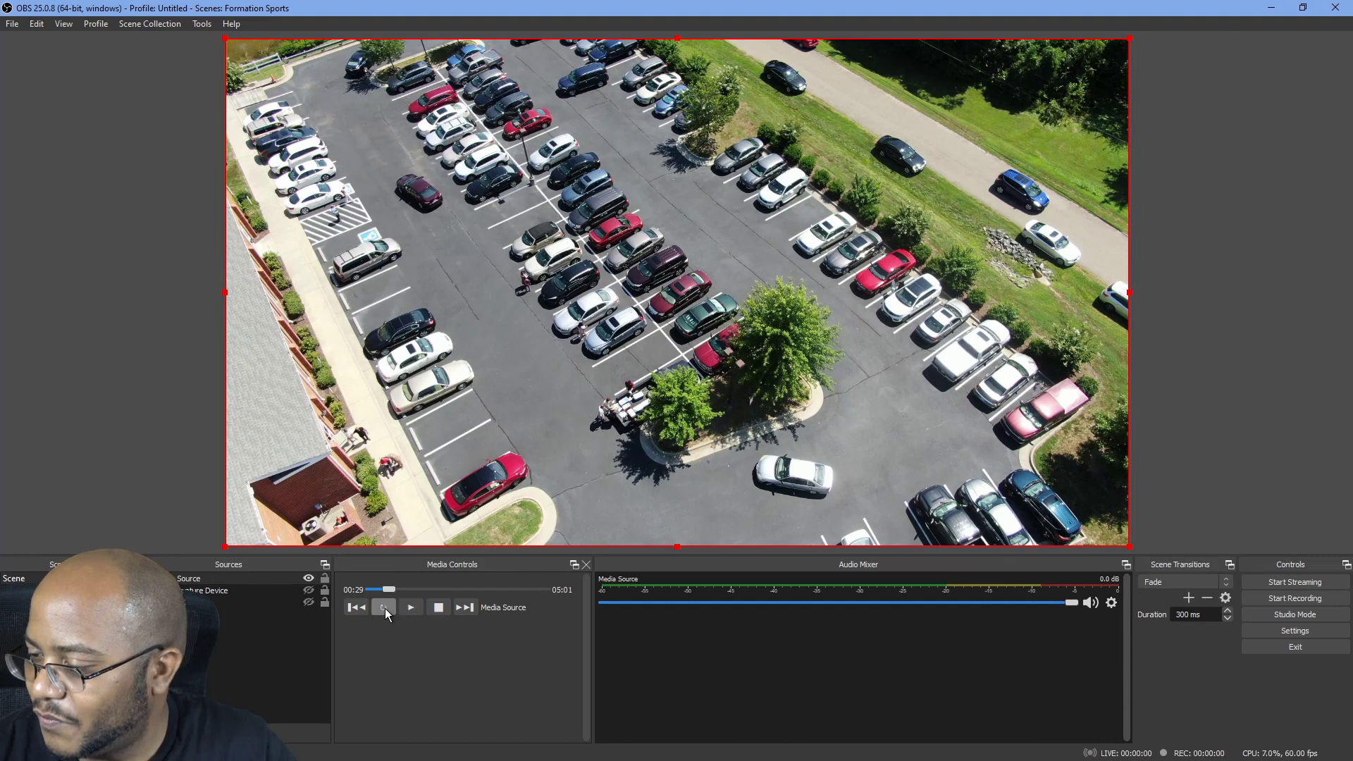
{"action": "left_click", "coordinate": [408, 607]}
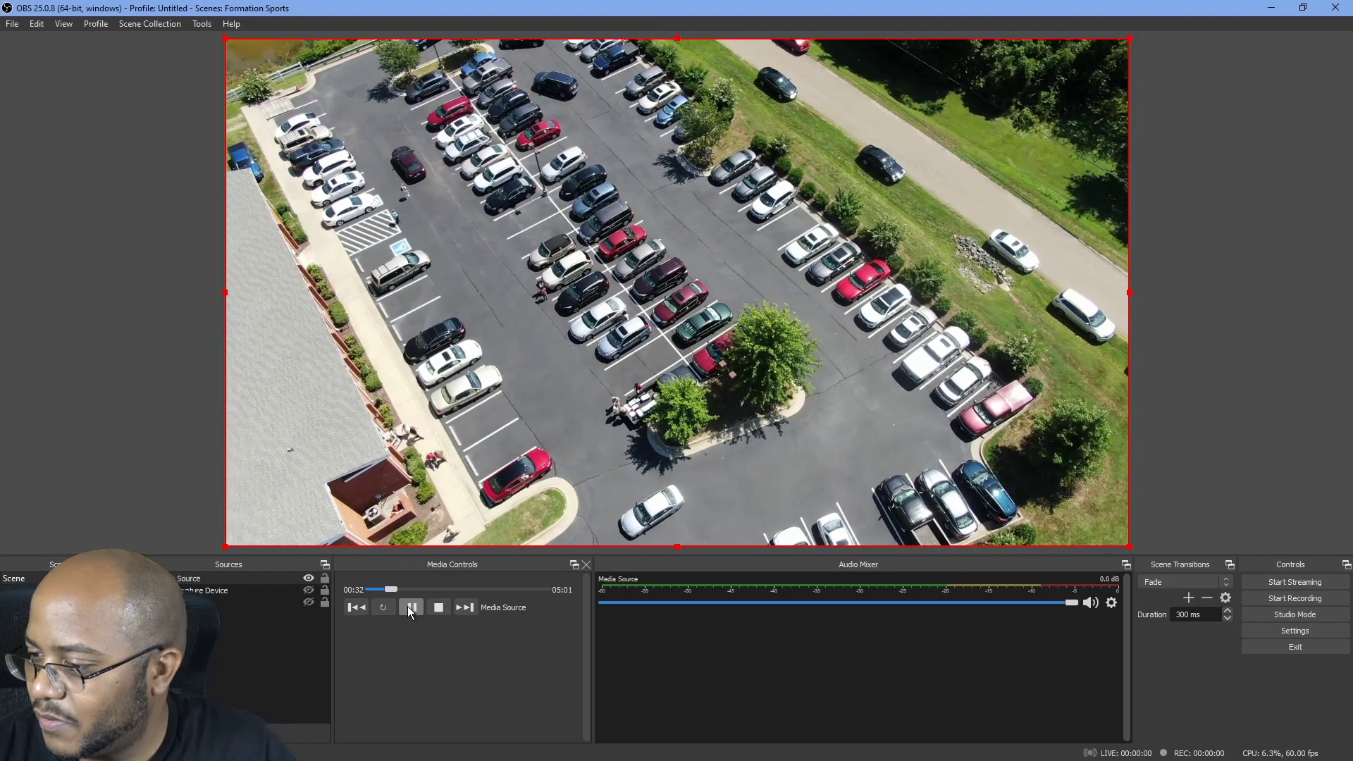
{"action": "left_click", "coordinate": [411, 609]}
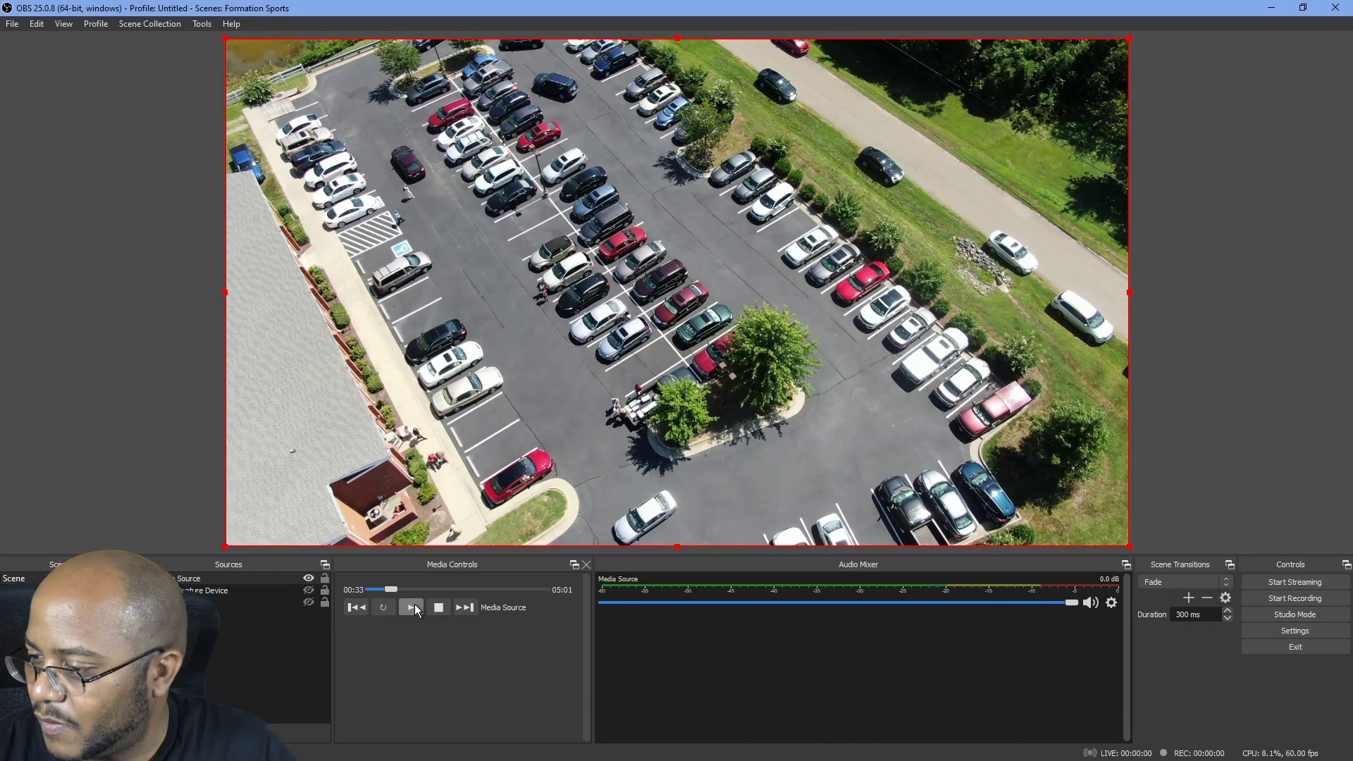
{"action": "left_click", "coordinate": [416, 608]}
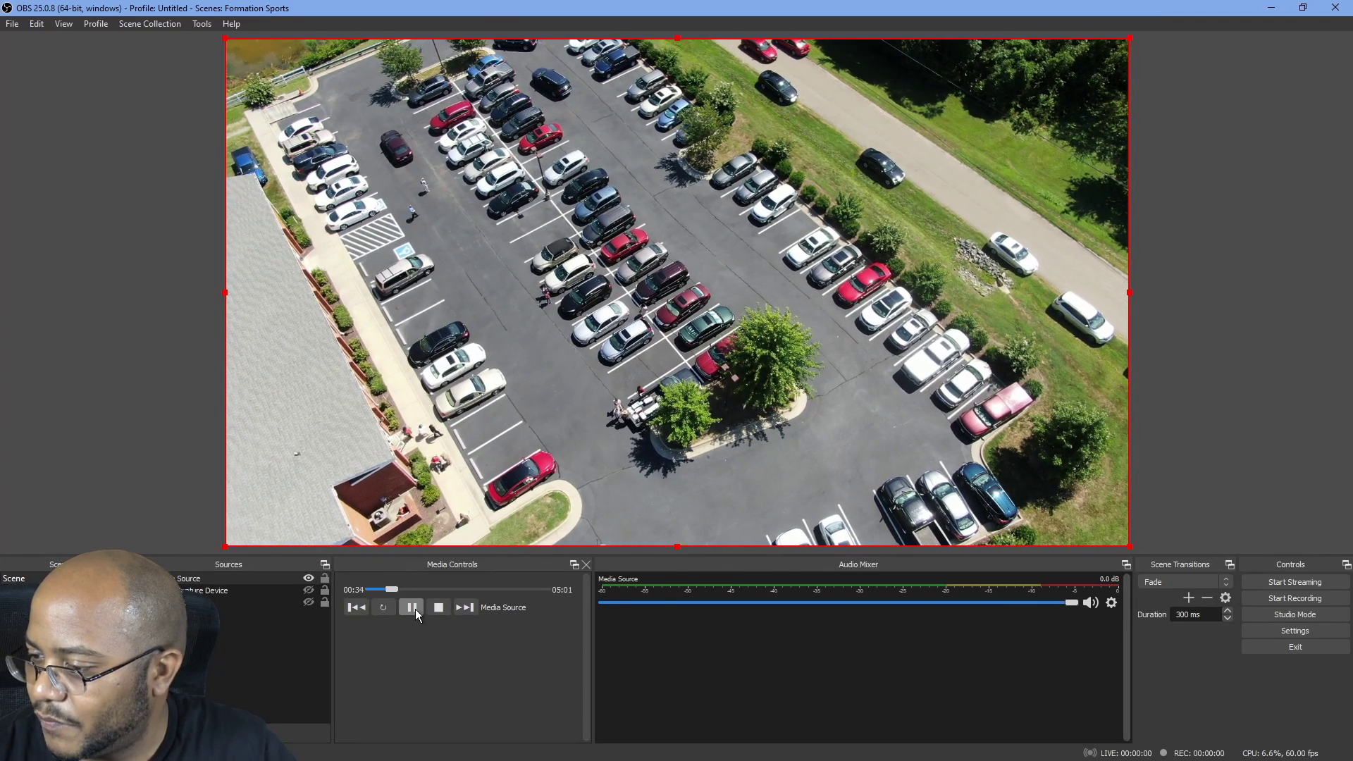
{"action": "left_click", "coordinate": [436, 608]}
{"action": "left_click", "coordinate": [413, 609]}
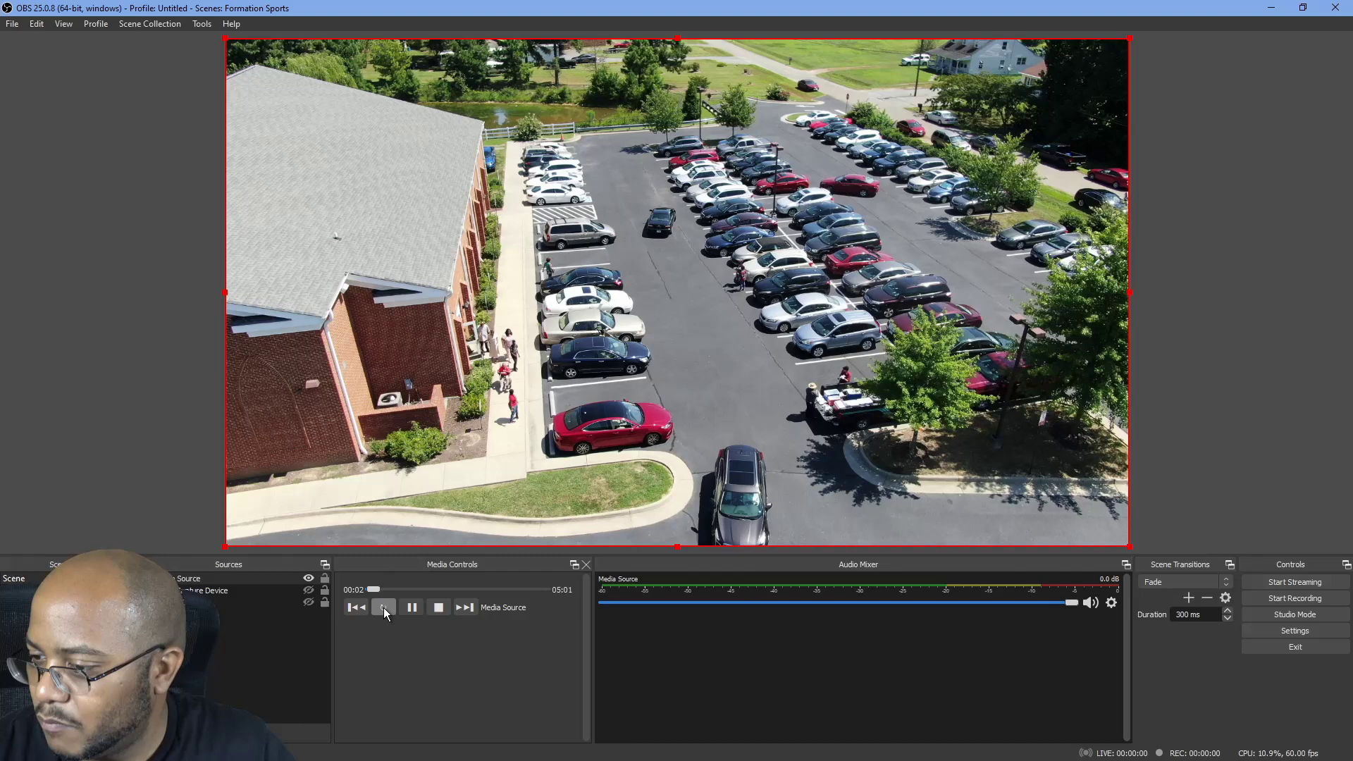
- Add Media Source 2 to the scene with abc-epic.mov as its video file
{"action": "left_click", "coordinate": [144, 734]}
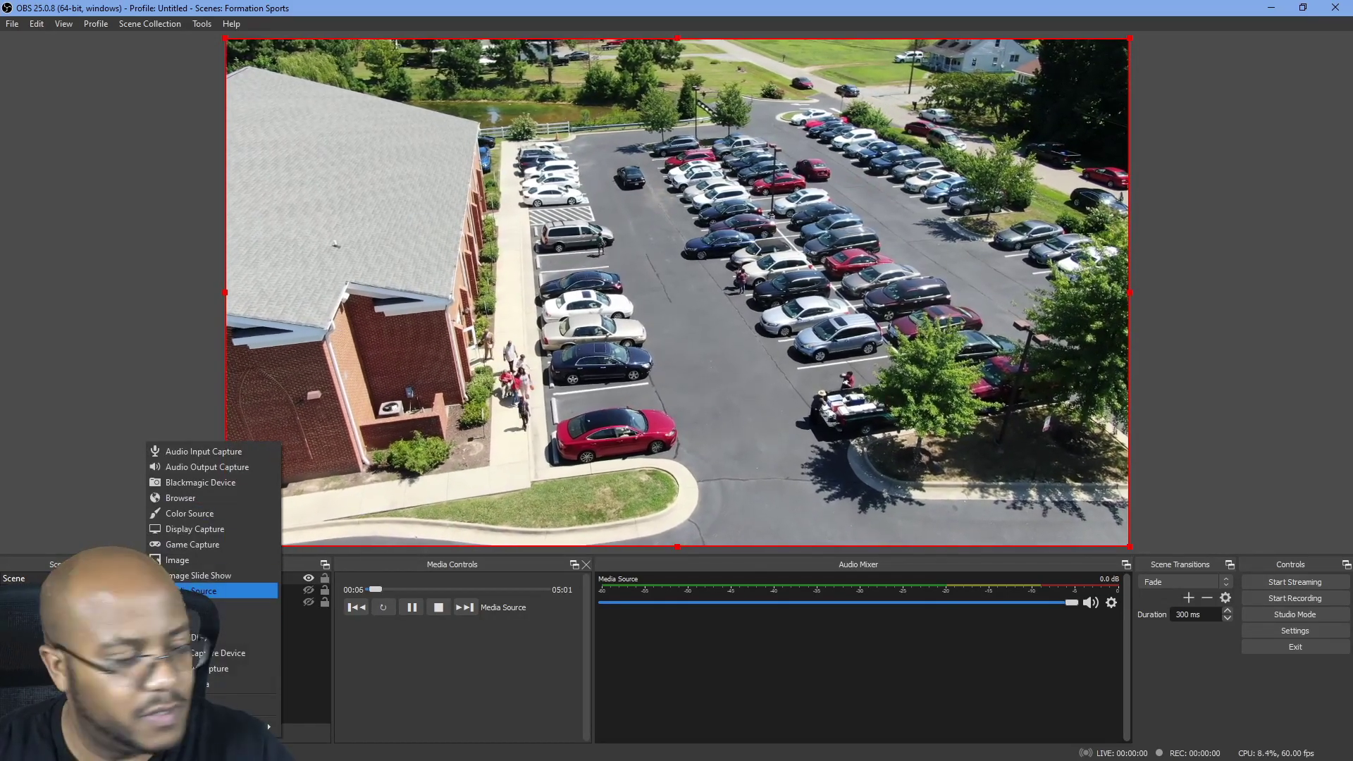
{"action": "left_click", "coordinate": [212, 590]}
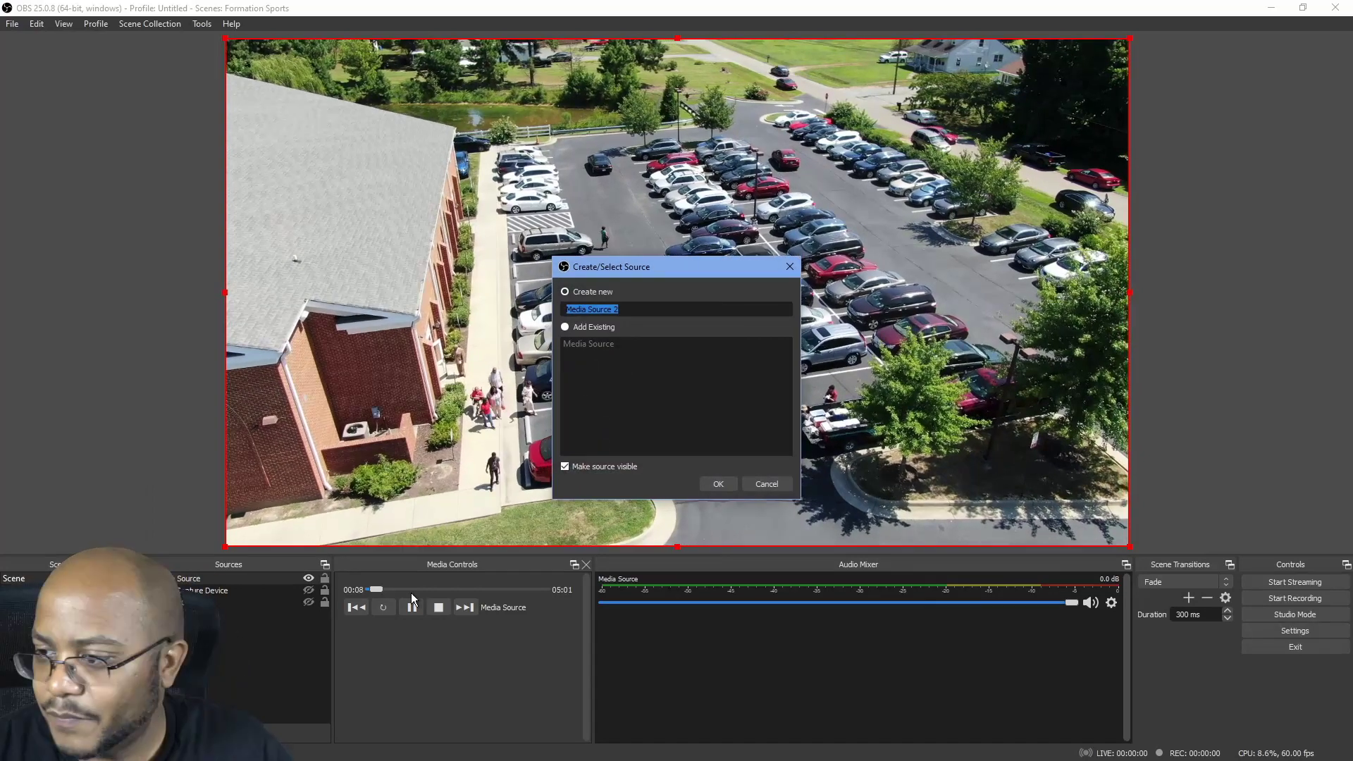
{"action": "left_click", "coordinate": [718, 483]}
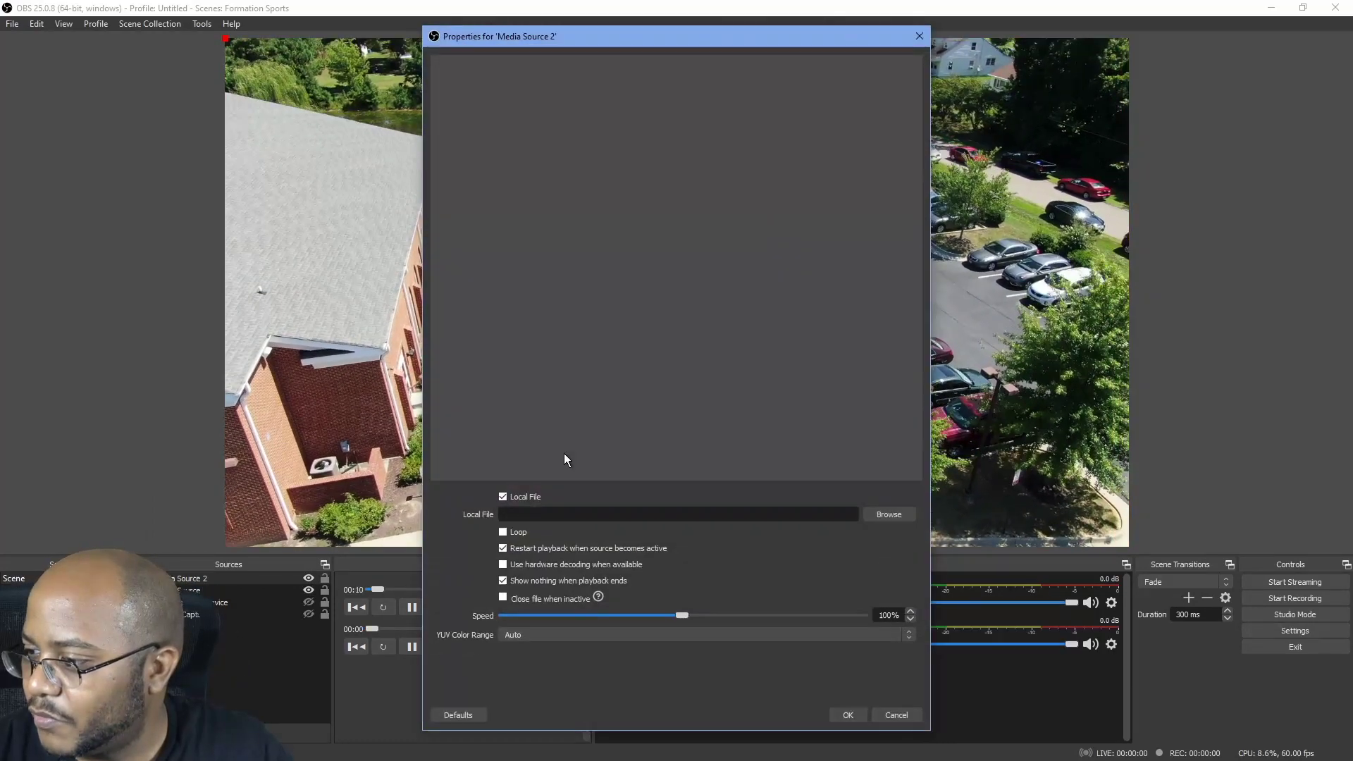
{"action": "left_click", "coordinate": [882, 516]}
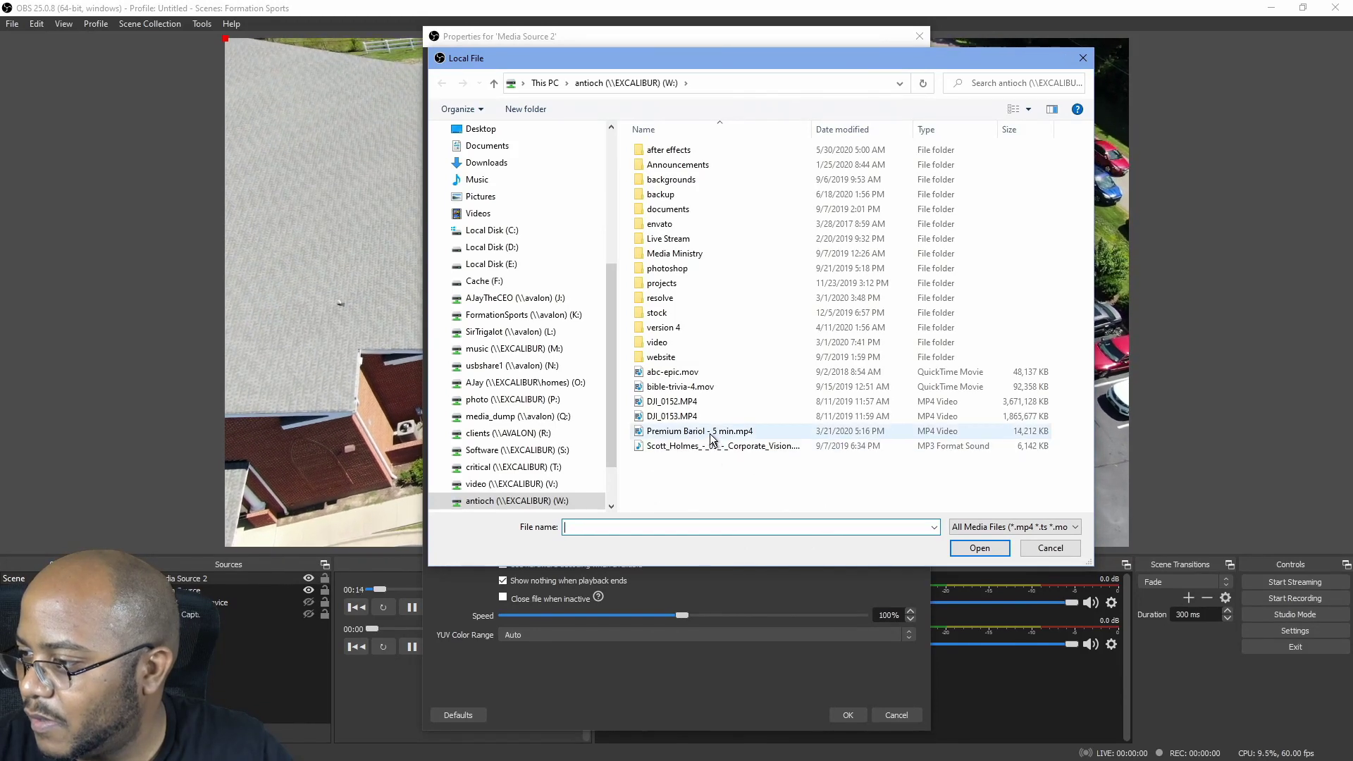
{"action": "double_click", "coordinate": [673, 372]}
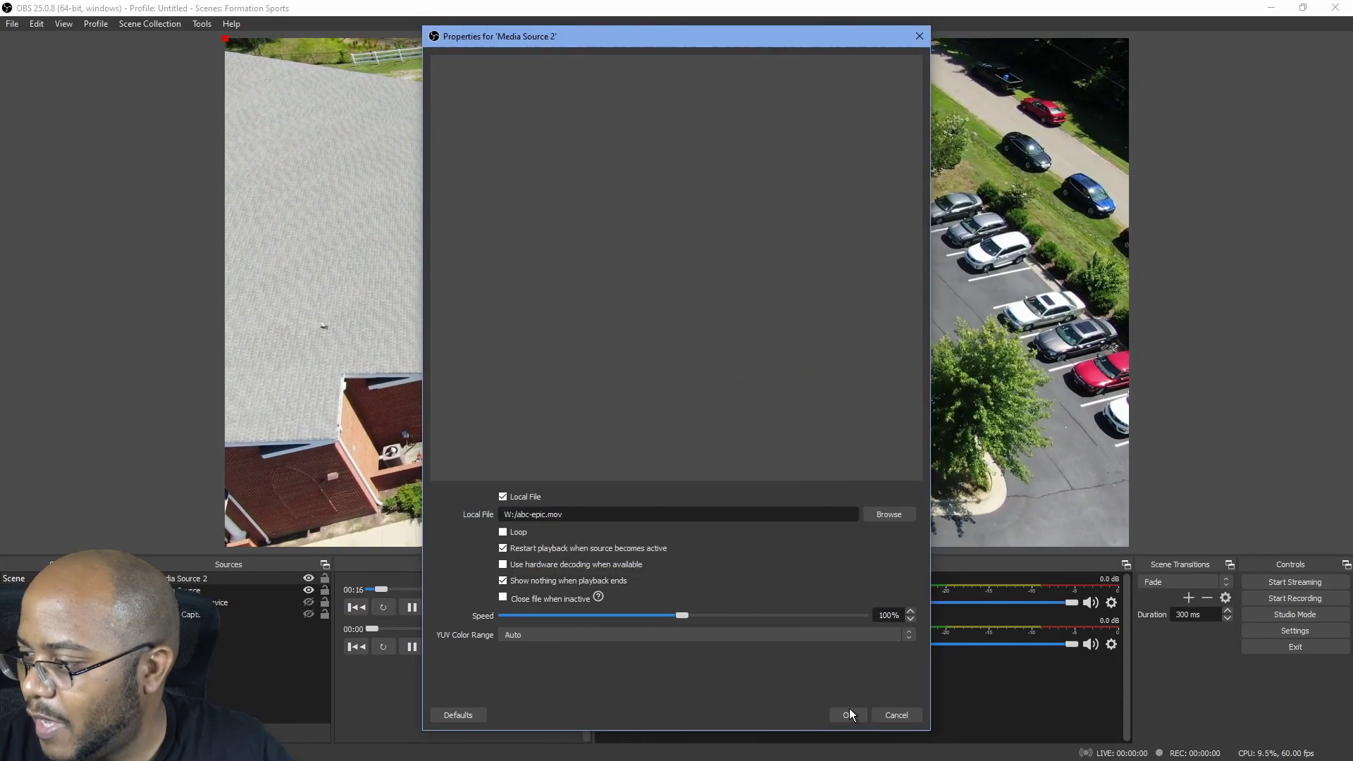
{"action": "left_click", "coordinate": [851, 715]}
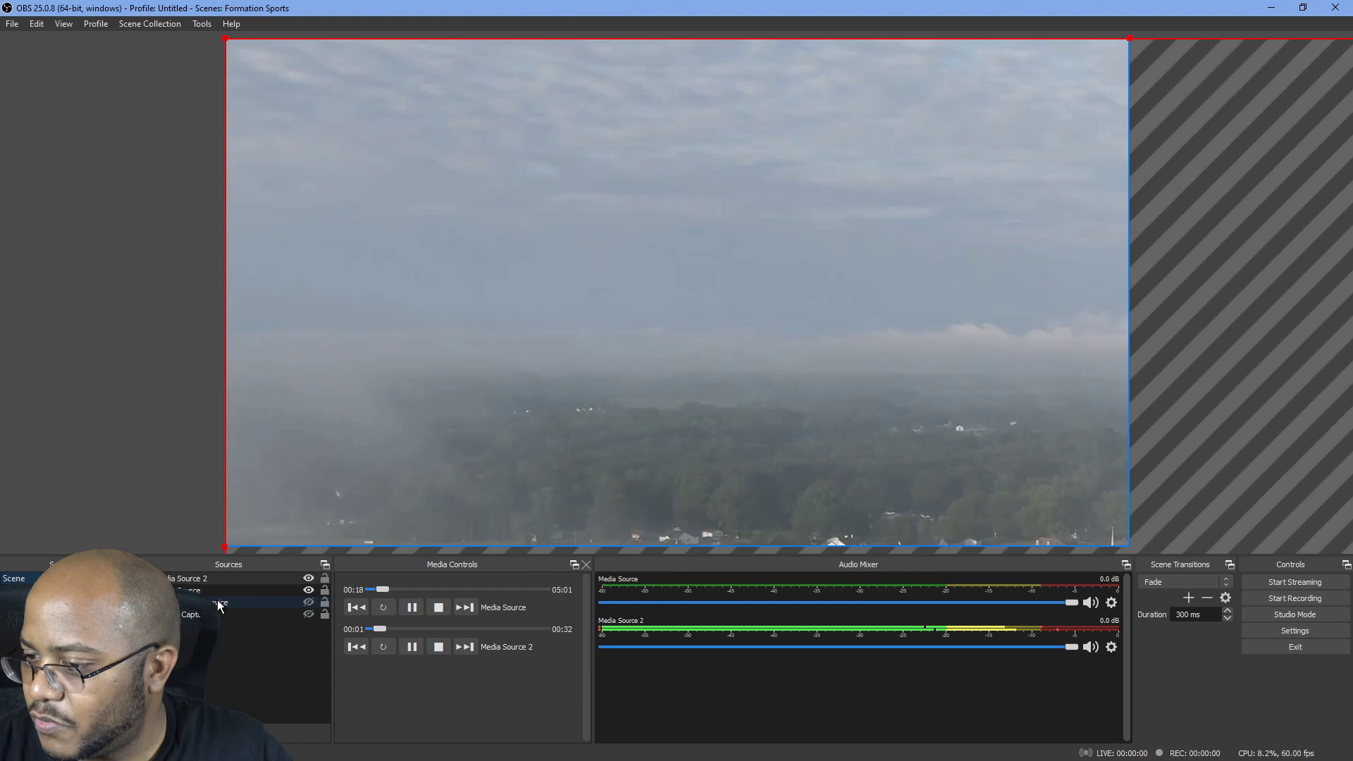
- Fit Media Source 2 to screen, then shrink it into an inset over the parking lot
{"action": "right_click", "coordinate": [213, 588]}
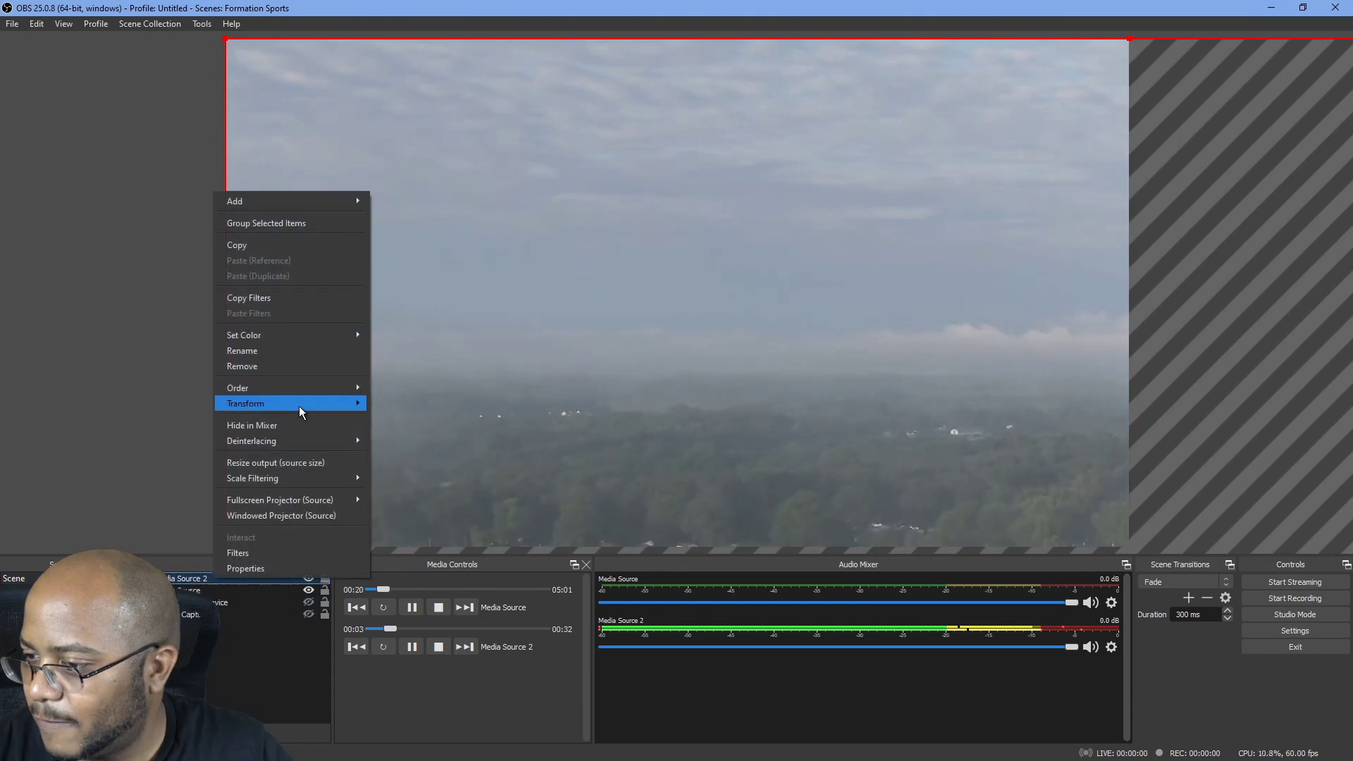
{"action": "mouse_move", "coordinate": [299, 406]}
{"action": "left_click", "coordinate": [420, 560]}
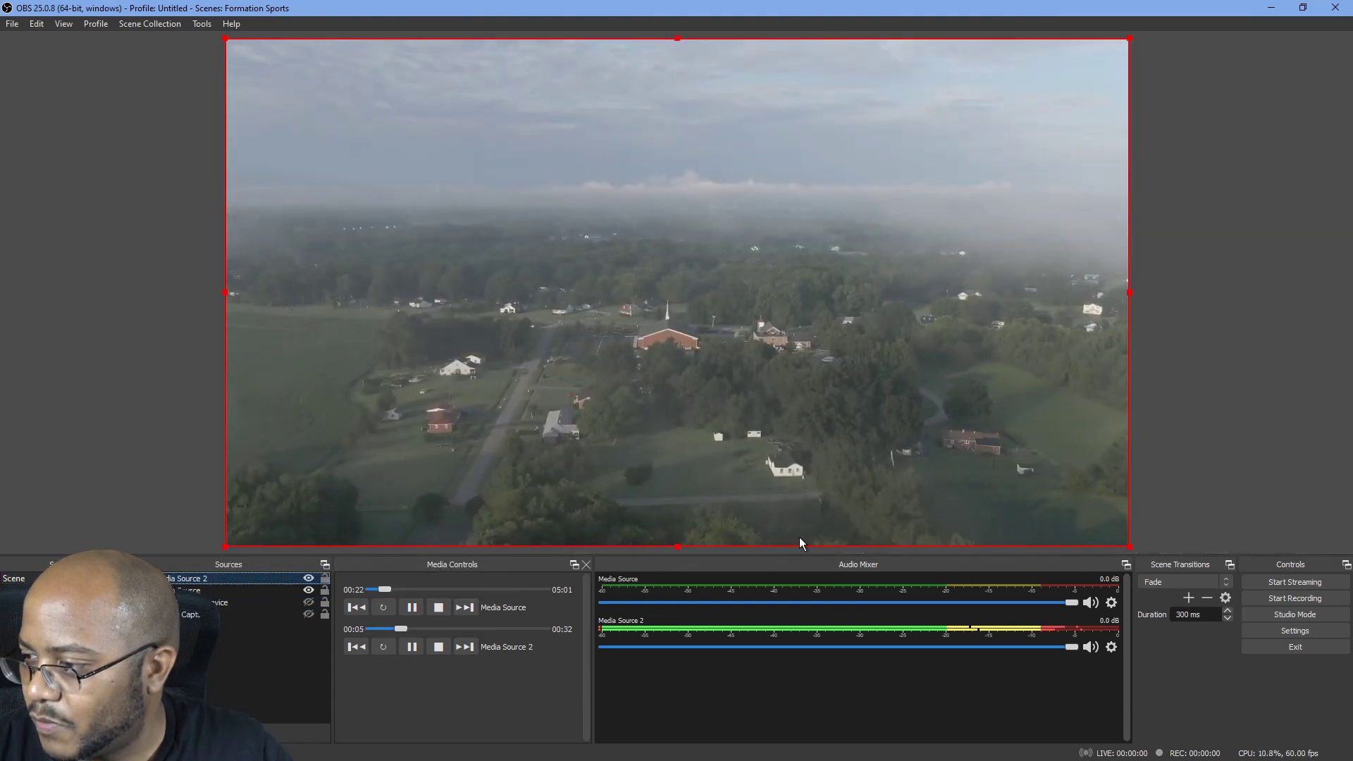
{"action": "left_click_drag", "start_coordinate": [1128, 546], "coordinate": [674, 290]}
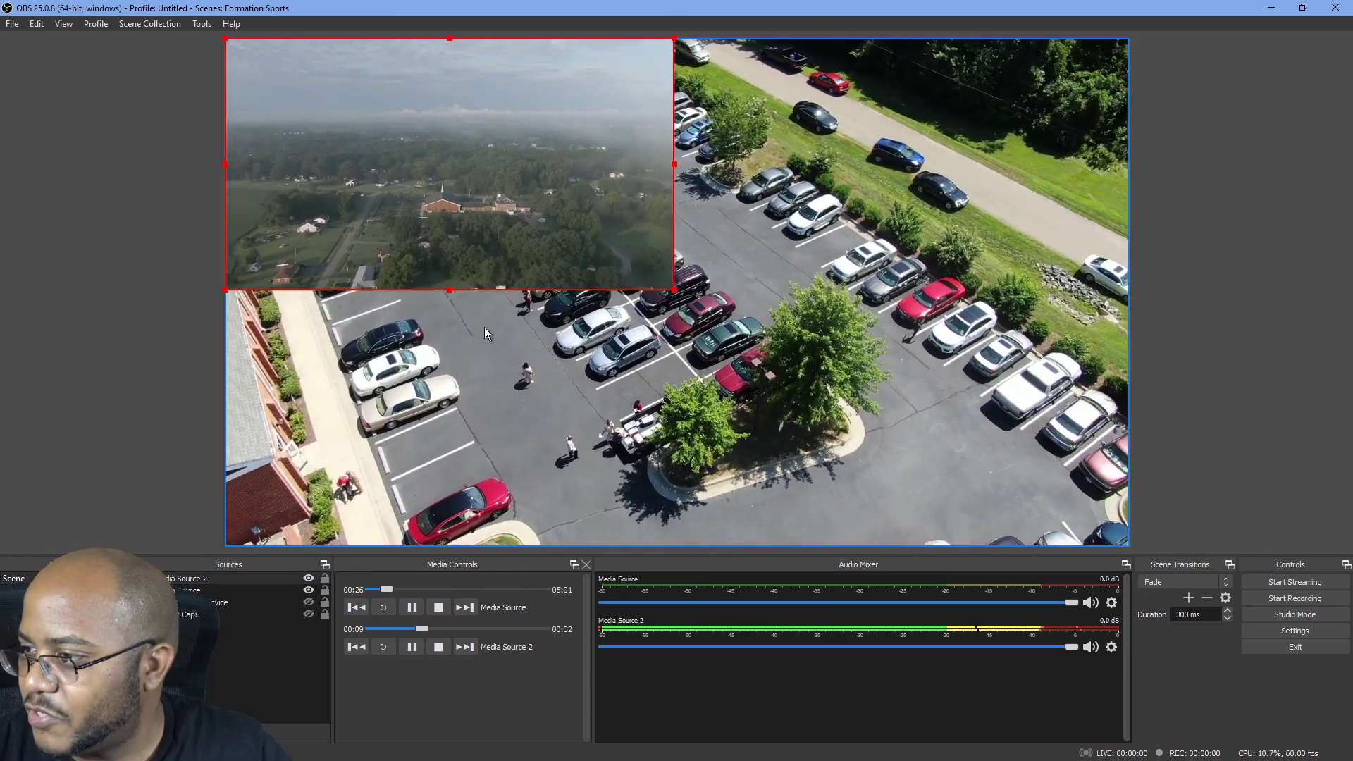
{"action": "left_click_drag", "start_coordinate": [480, 231], "coordinate": [503, 365]}
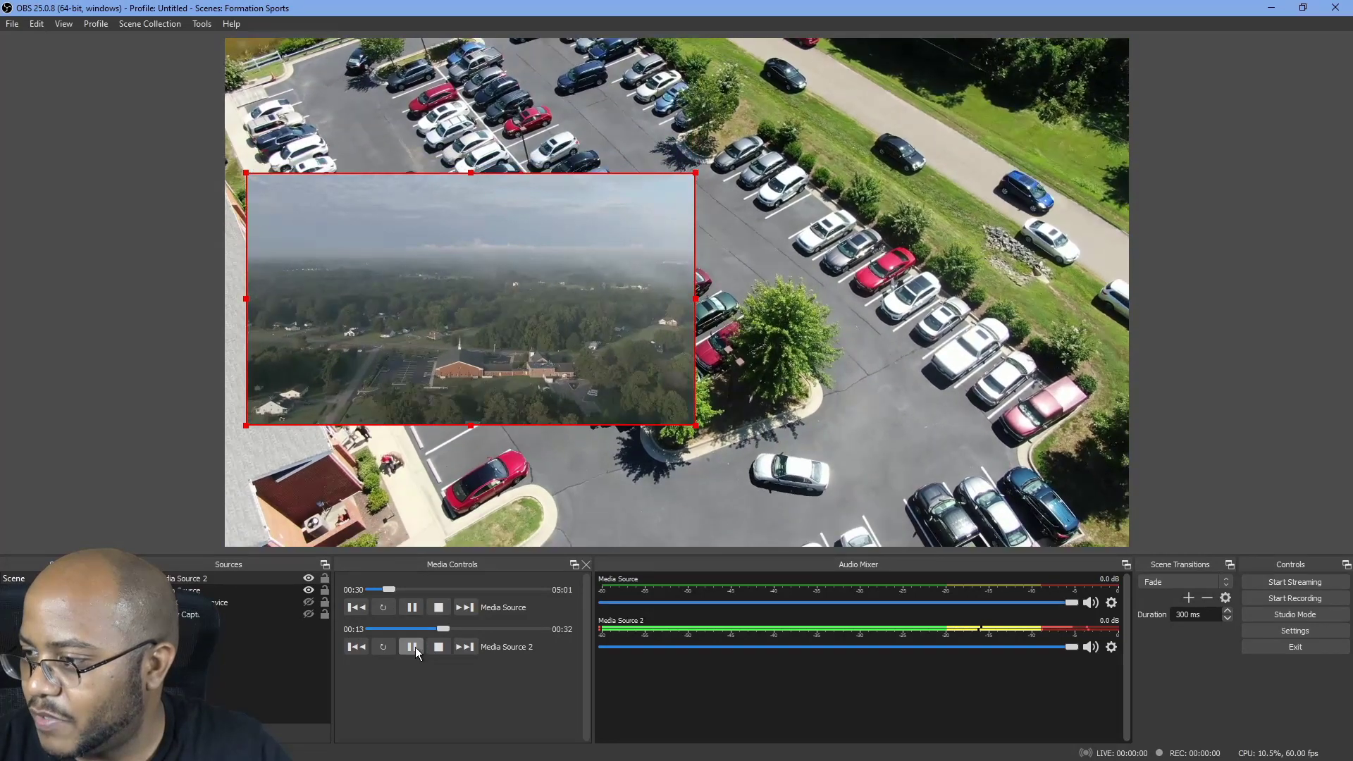
- Pause the parking-lot drone video and keep Media Source 2 playing via Media Controls
{"action": "left_click", "coordinate": [413, 646]}
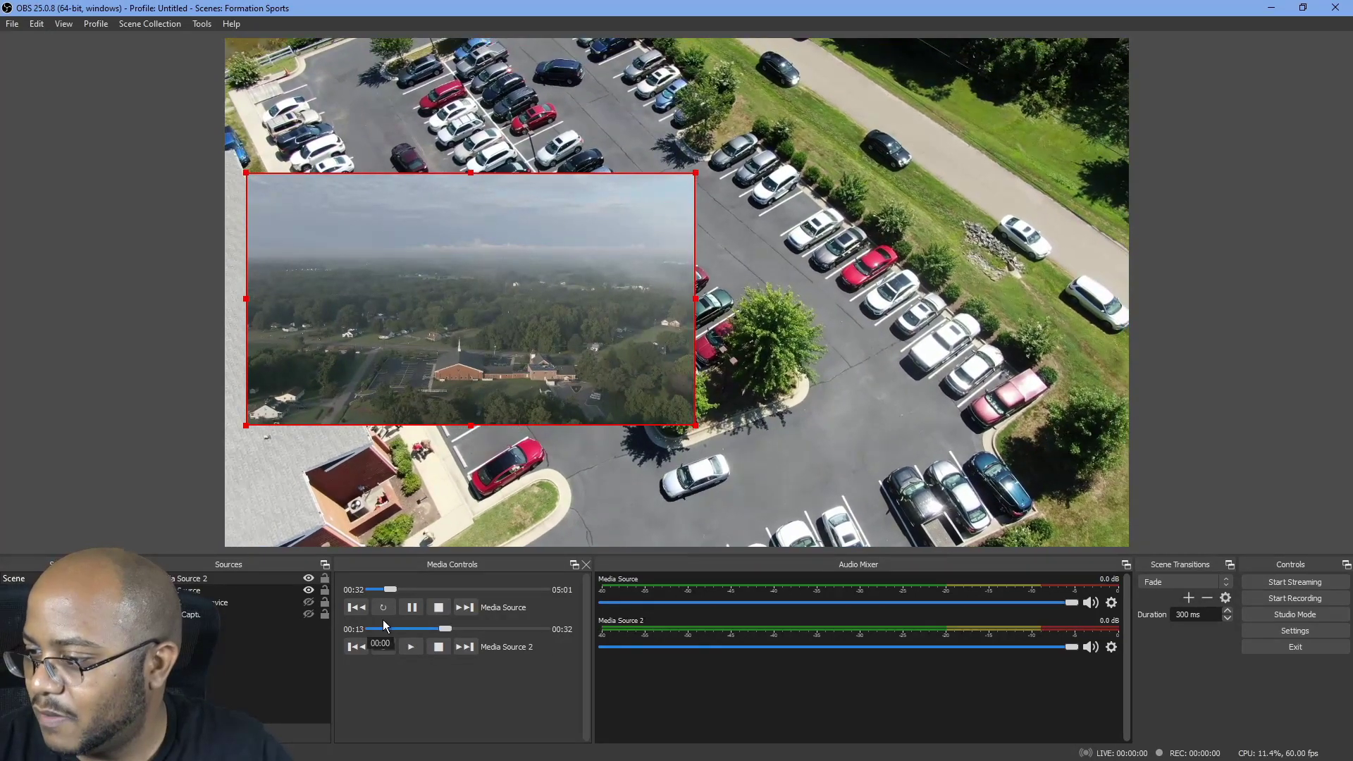
{"action": "left_click", "coordinate": [412, 607]}
{"action": "left_click", "coordinate": [408, 650]}
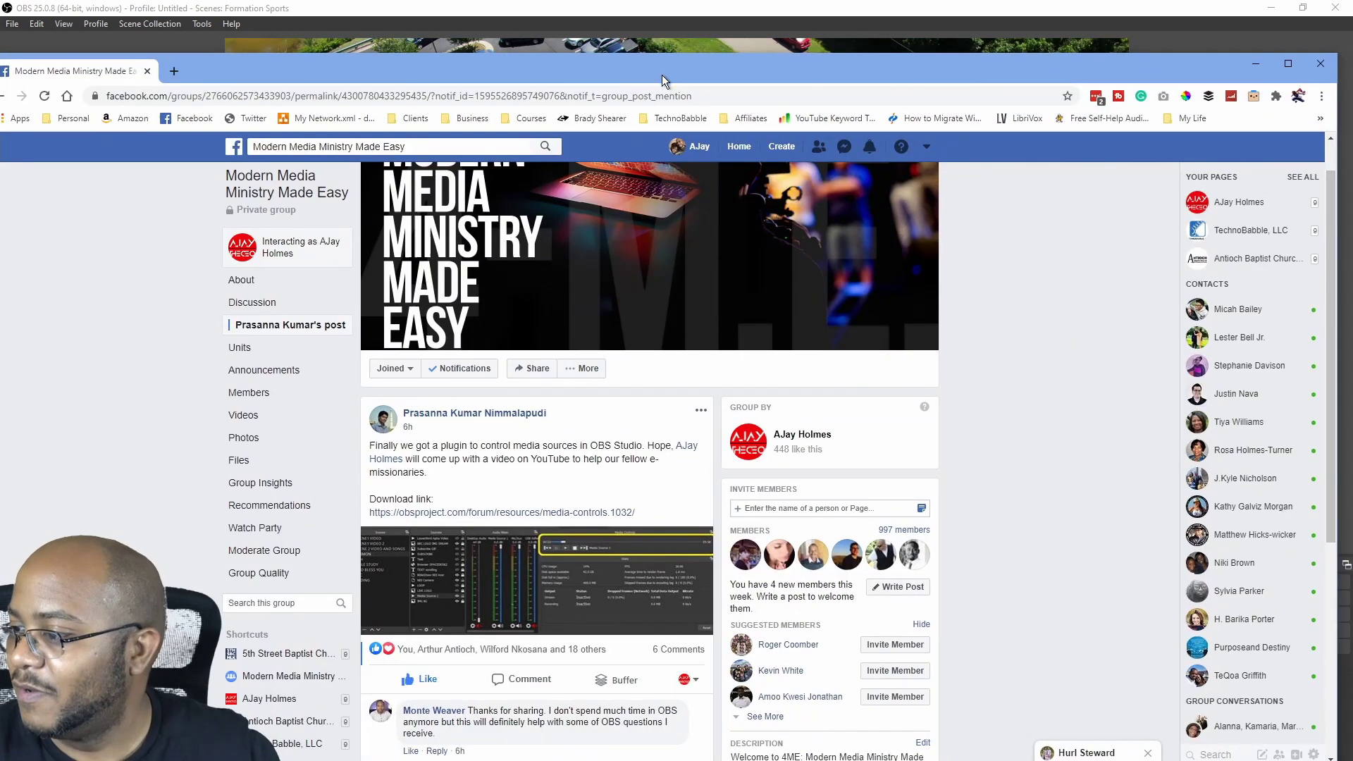
{"action": "double_click", "coordinate": [518, 65]}
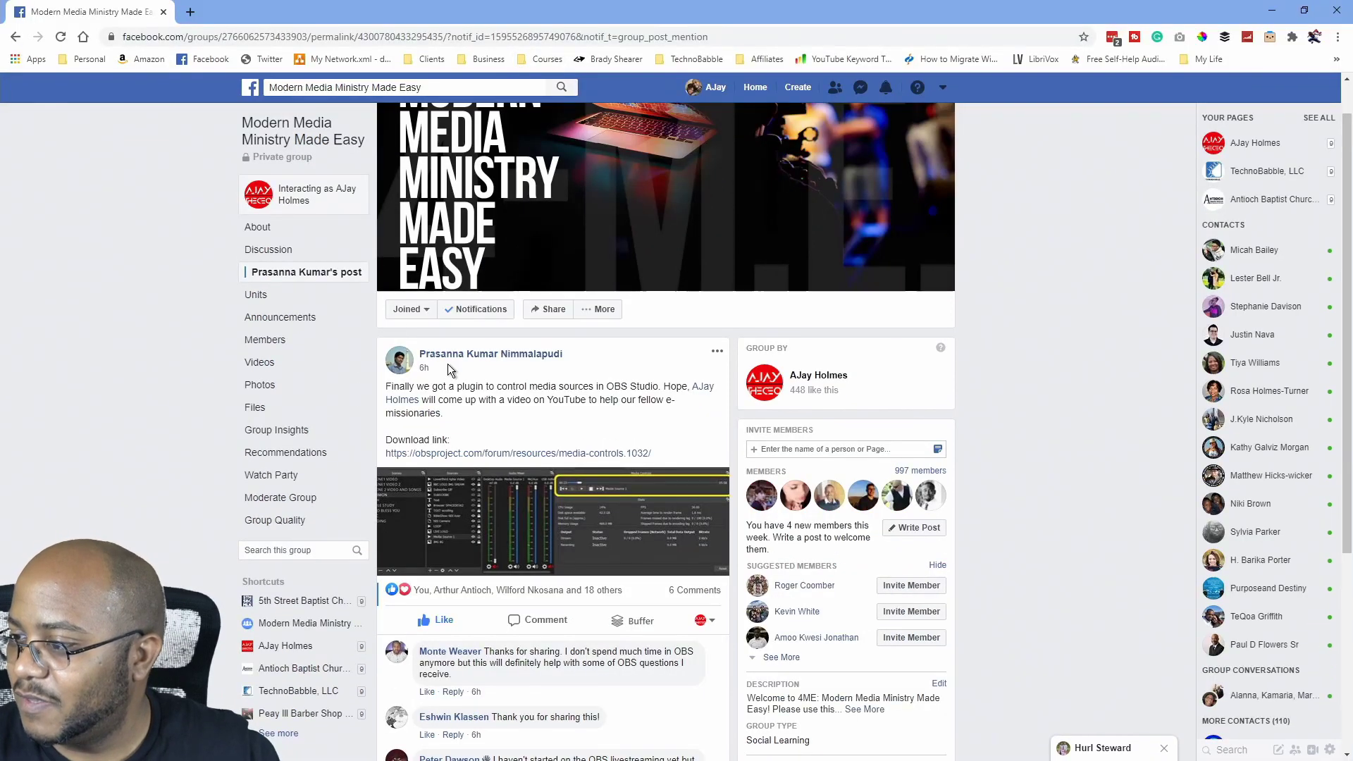
{"action": "left_click_drag", "start_coordinate": [588, 377], "coordinate": [419, 353]}
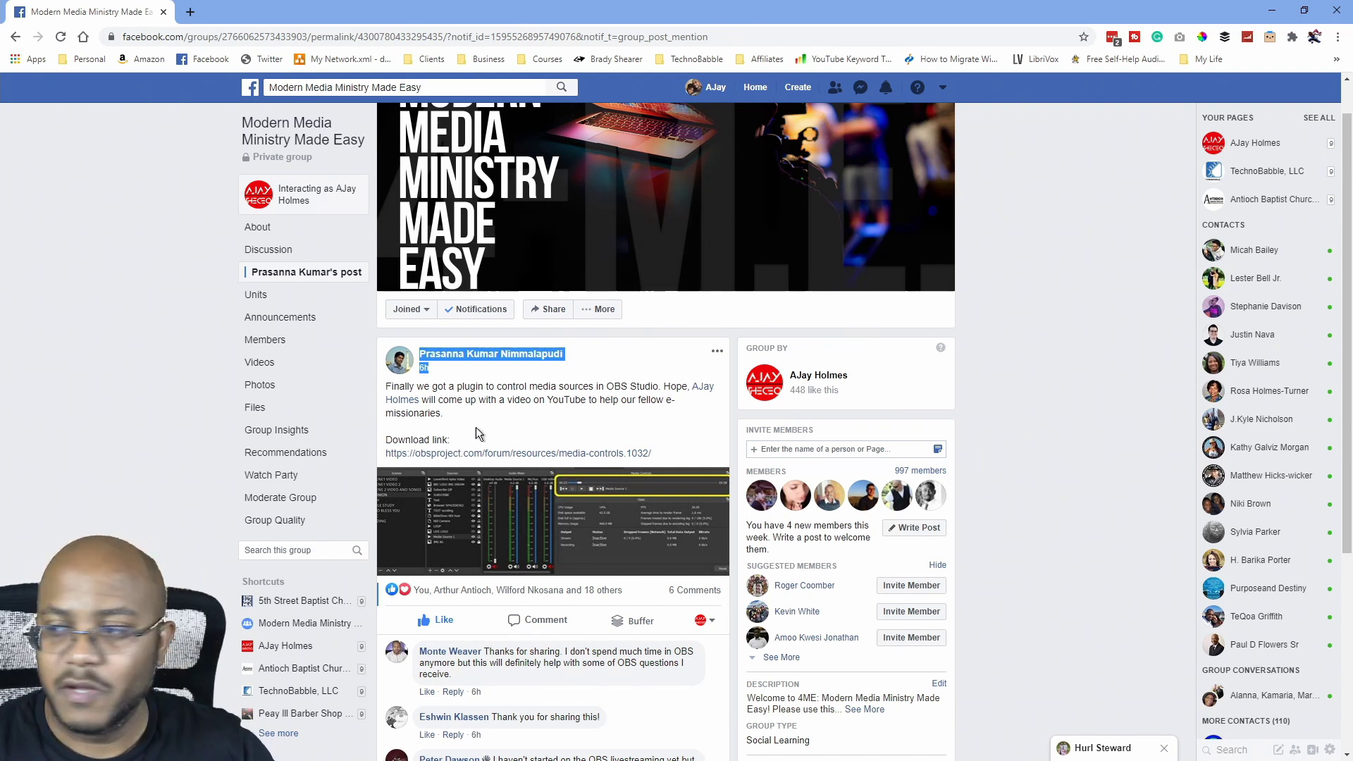
{"action": "left_click", "coordinate": [1268, 9]}
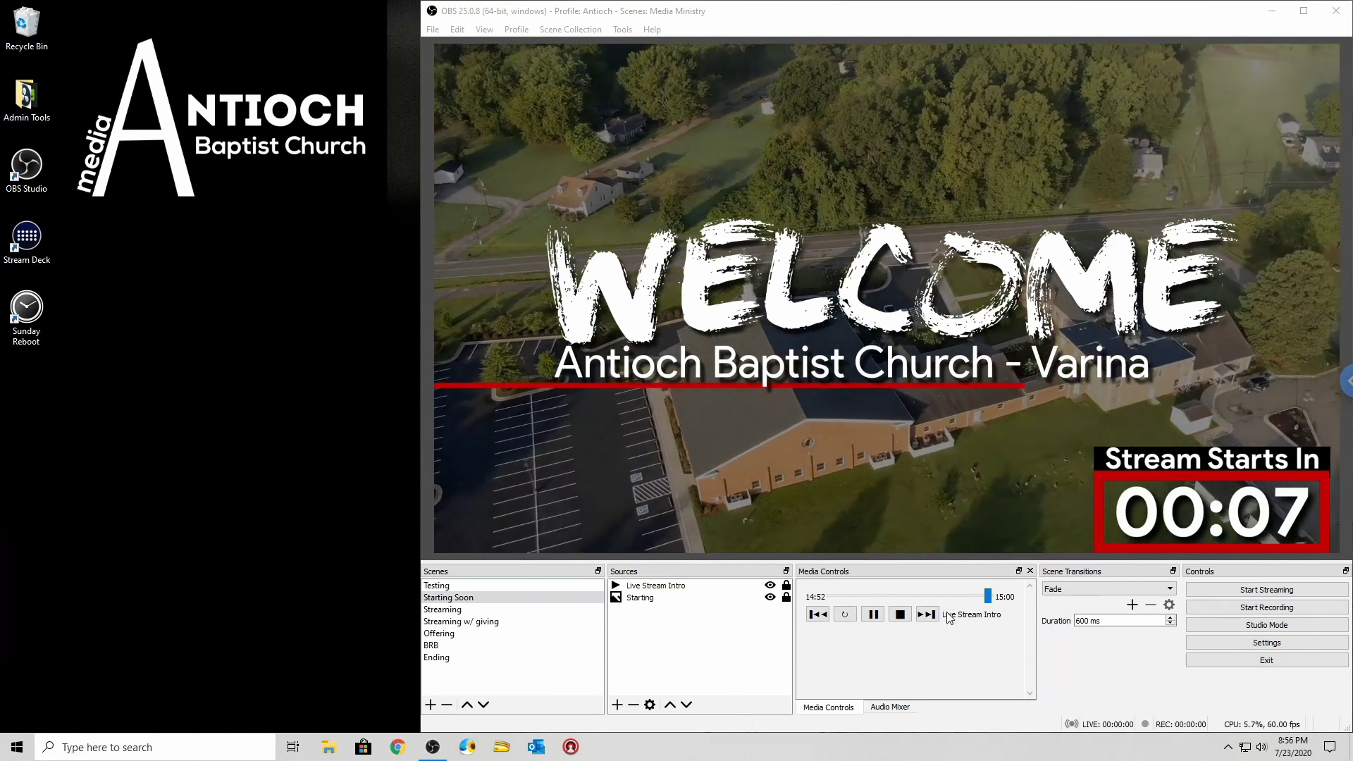
- Scrub the Live Stream Intro seek bar between about 06:41 and 13:56
{"action": "left_click", "coordinate": [966, 597]}
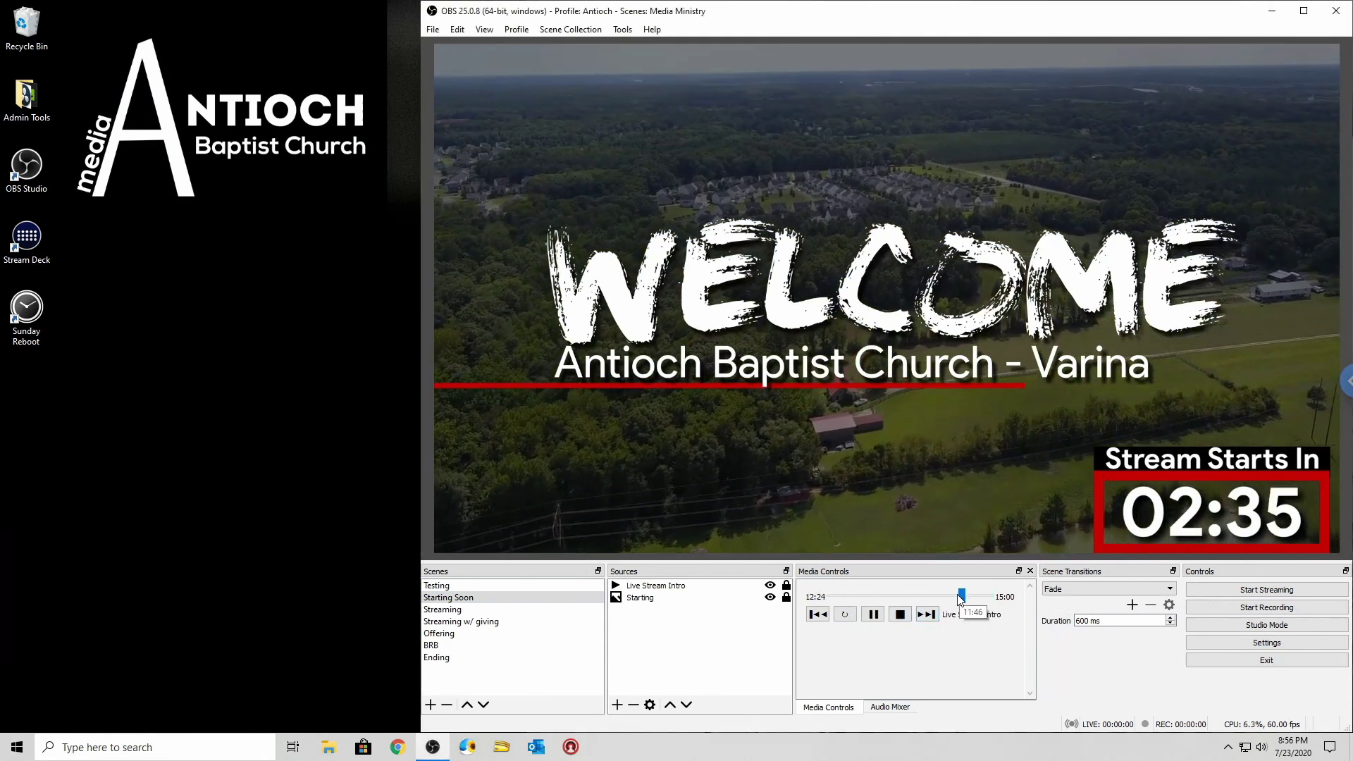
{"action": "left_click", "coordinate": [986, 599]}
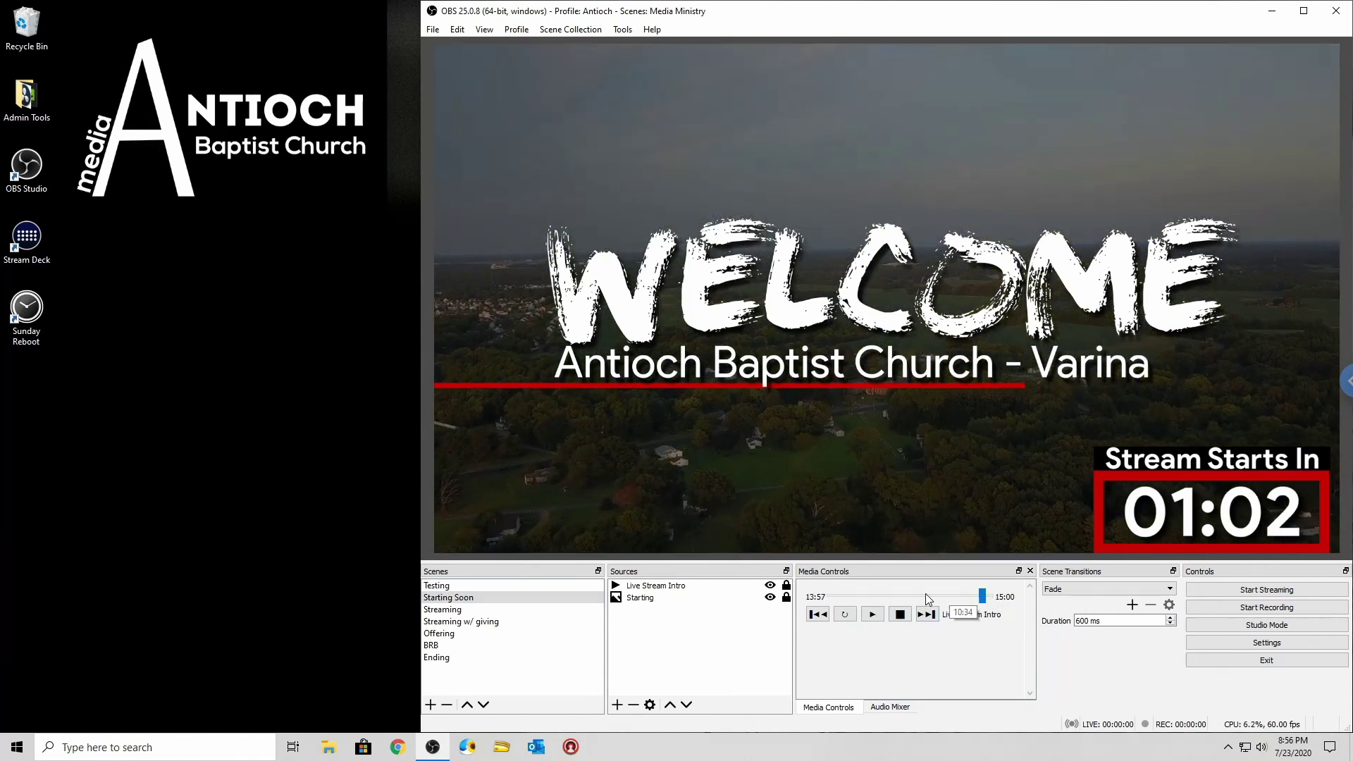
{"action": "left_click", "coordinate": [902, 598]}
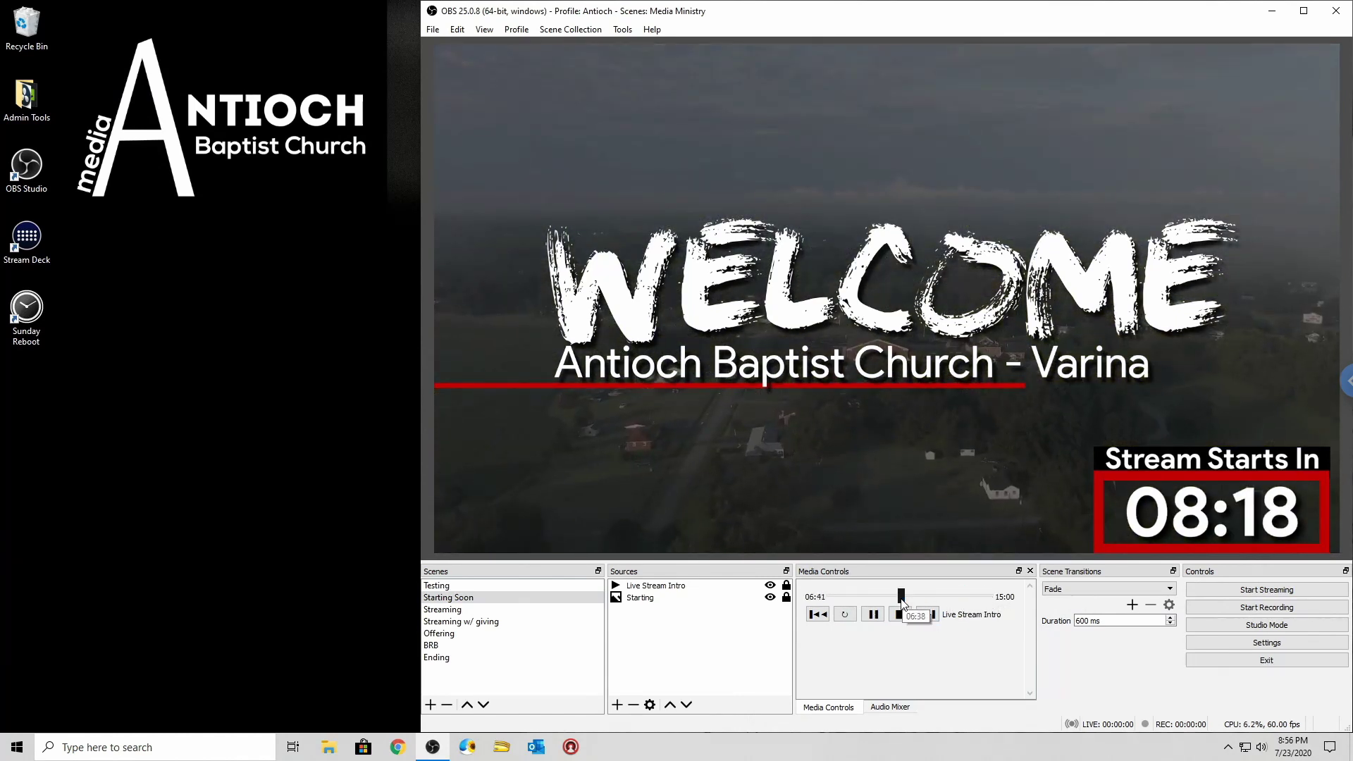
{"action": "left_click", "coordinate": [985, 598]}
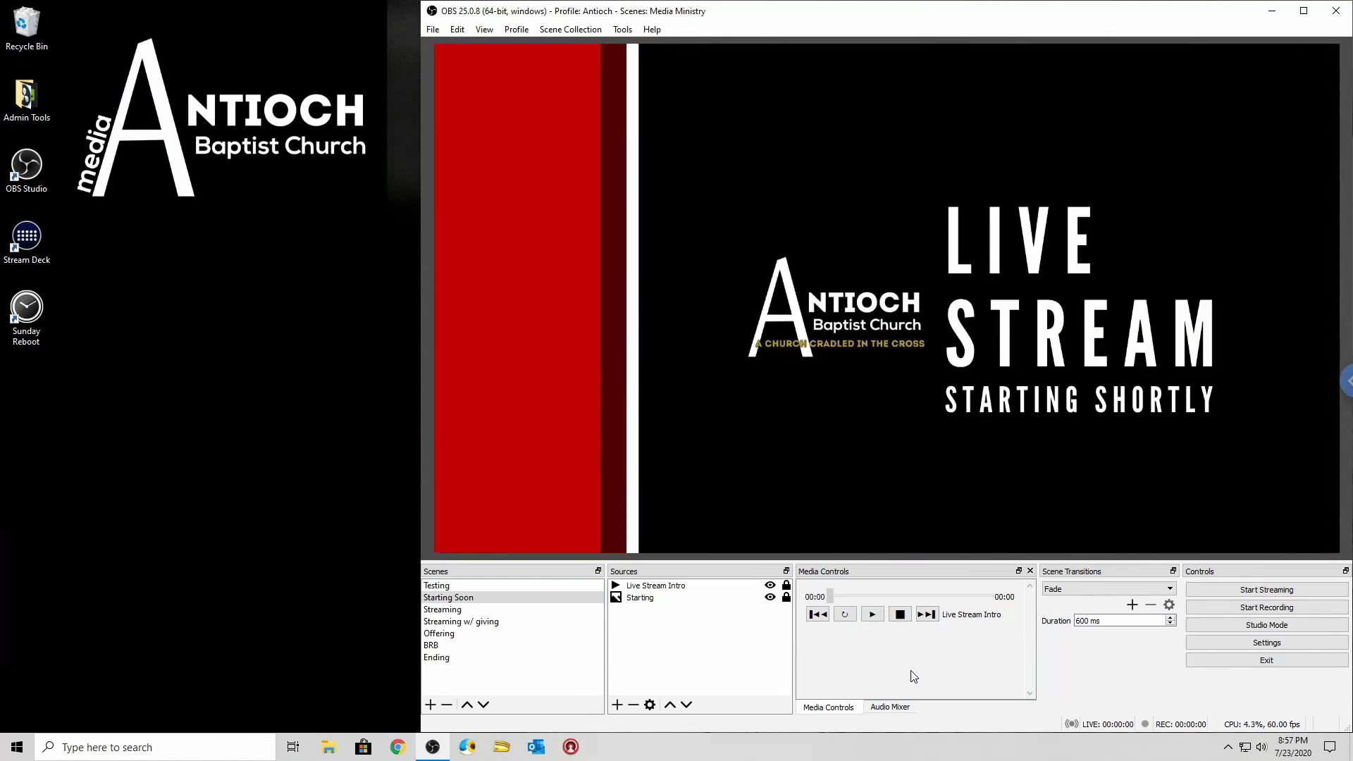
- Restart the Live Stream Intro and seek it to about 02:14
{"action": "left_click", "coordinate": [846, 616]}
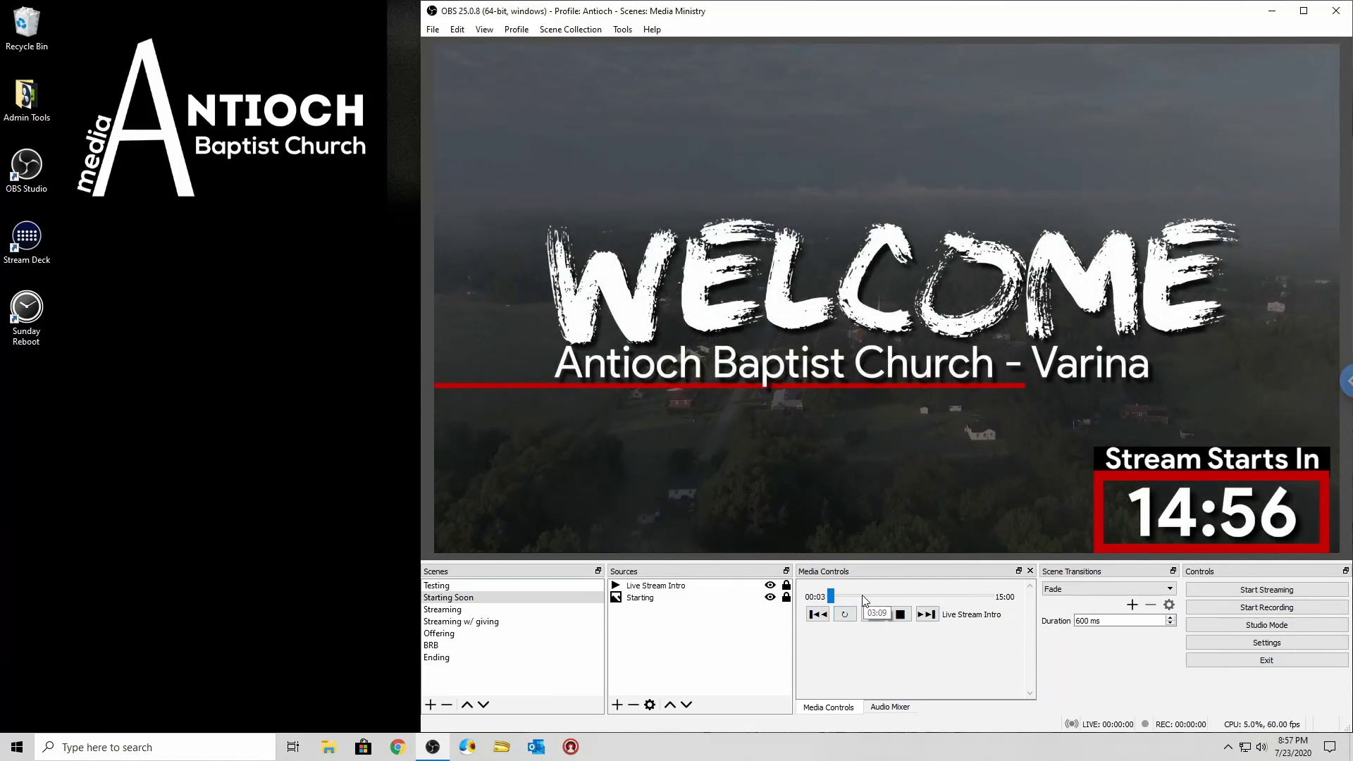
{"action": "left_click", "coordinate": [862, 596]}
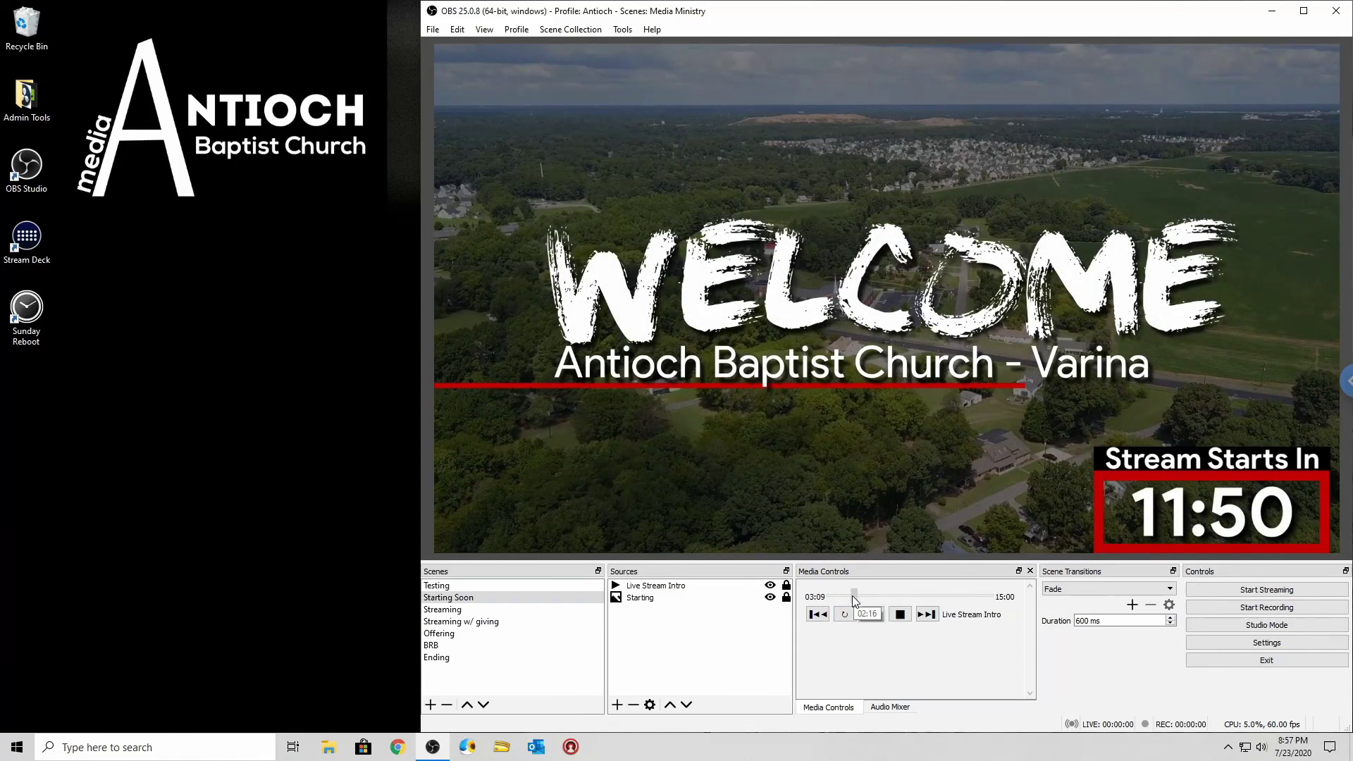
{"action": "left_click", "coordinate": [853, 597]}
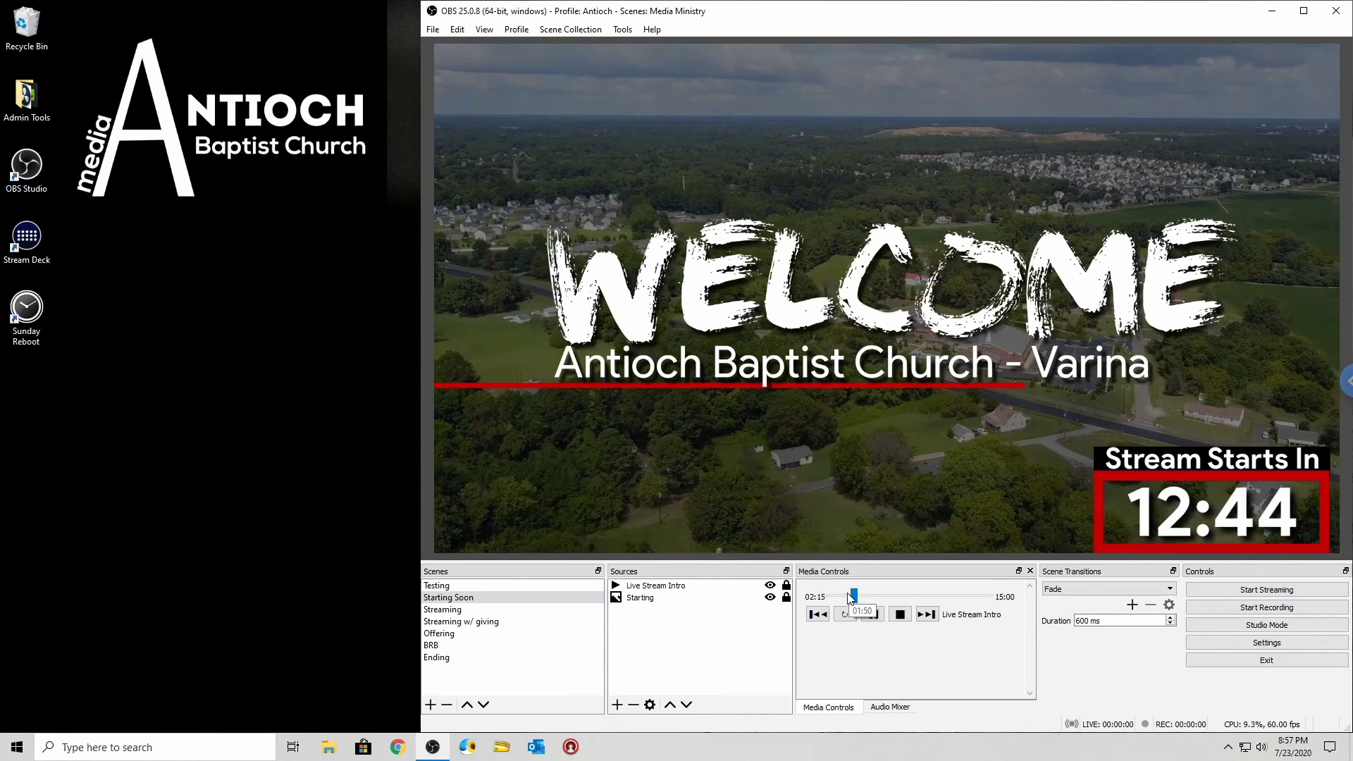